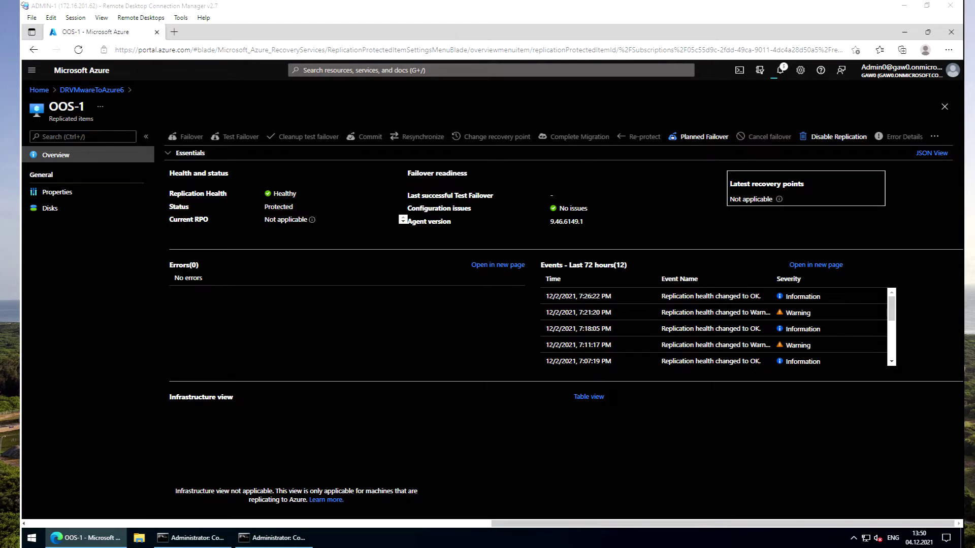
Step: Start a planned failover of OOS-1 from Microsoft Azure to VMware with the Latest app-consistency recovery point
{"action": "left_click", "coordinate": [703, 136]}
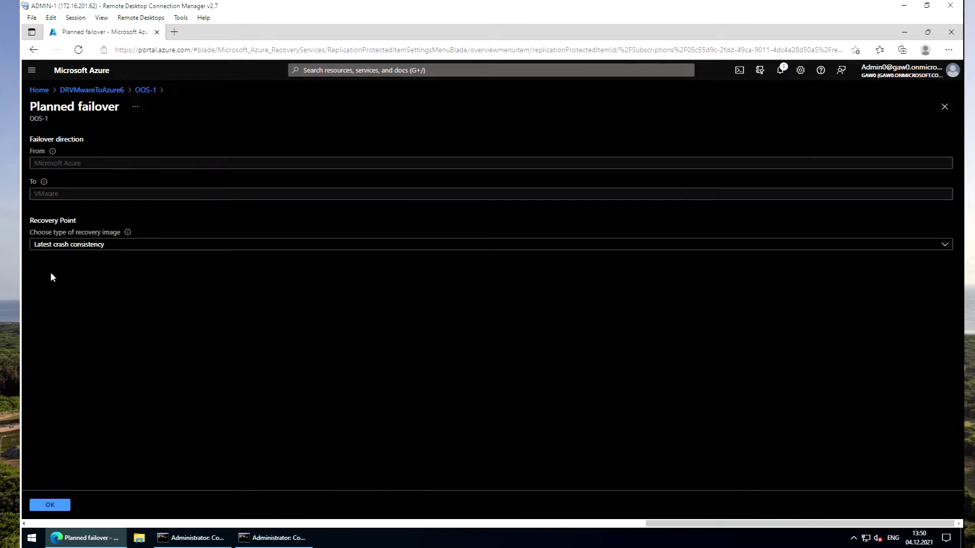
{"action": "left_click", "coordinate": [66, 246]}
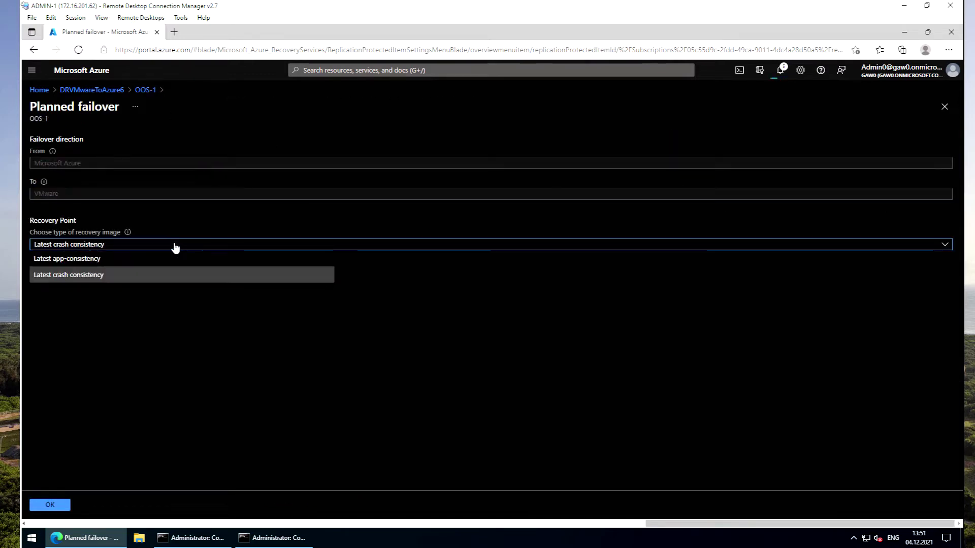
{"action": "left_click", "coordinate": [102, 373]}
{"action": "left_click", "coordinate": [60, 254]}
{"action": "left_click", "coordinate": [66, 260]}
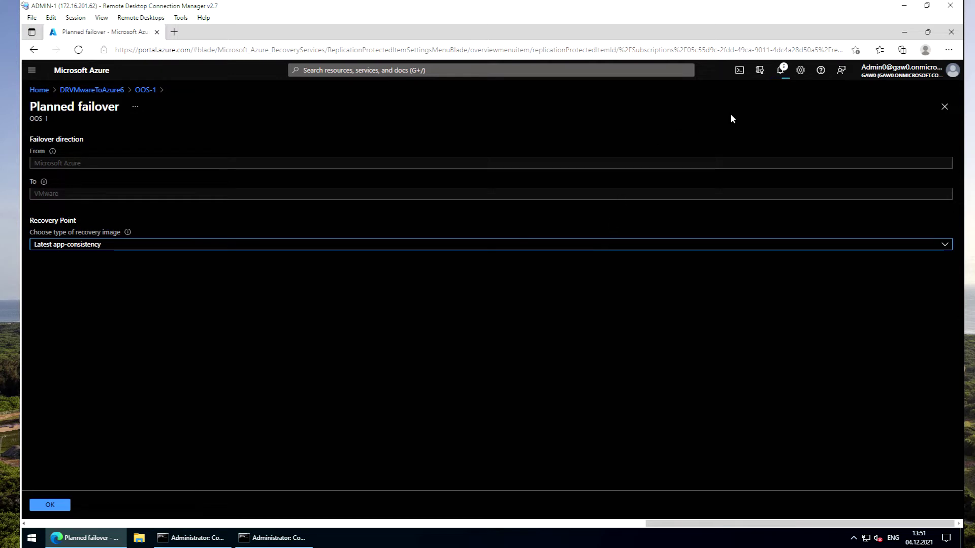
Step: Open the running Starting Planned Failover job from the notifications, accepting that unsaved edits are discarded
{"action": "left_click", "coordinate": [780, 72]}
{"action": "left_click", "coordinate": [779, 74]}
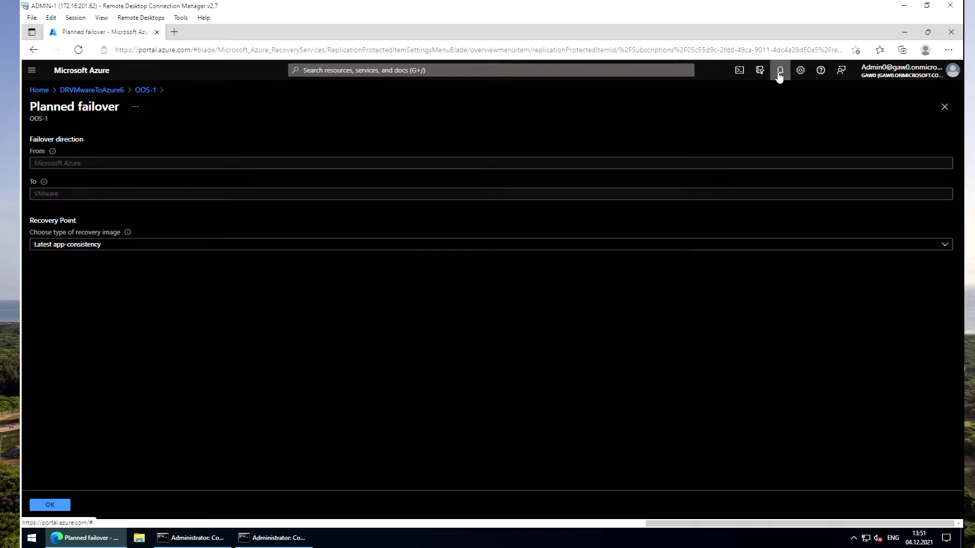
{"action": "left_click", "coordinate": [779, 74]}
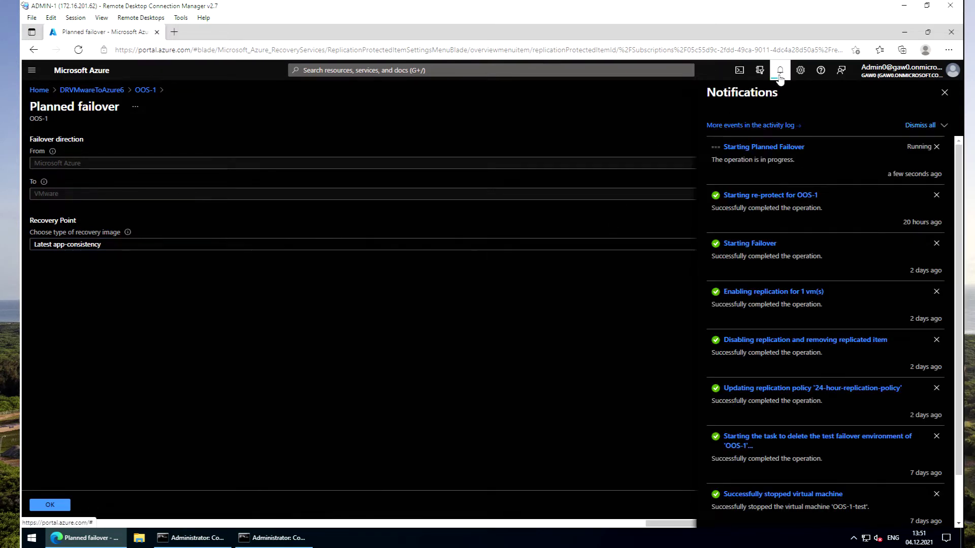
{"action": "left_click", "coordinate": [749, 148]}
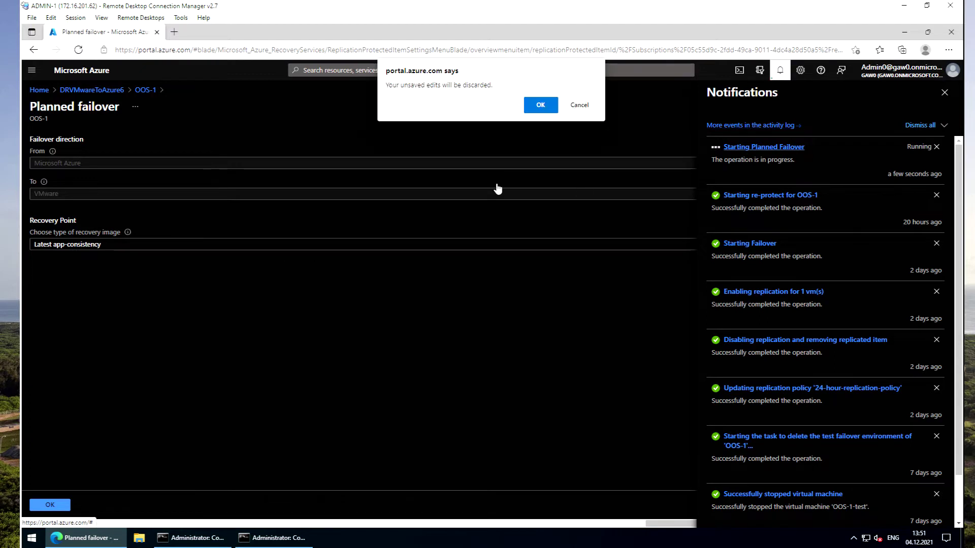
{"action": "left_click", "coordinate": [537, 105]}
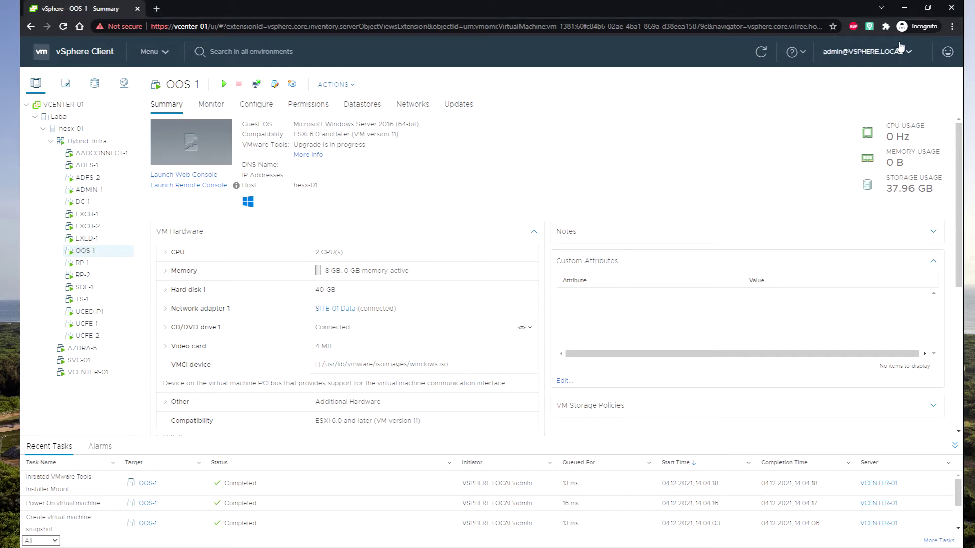
Step: Leave the vSphere client and check the OOS-1Azure remote session in Remote Desktop Connection Manager
{"action": "left_click", "coordinate": [904, 8]}
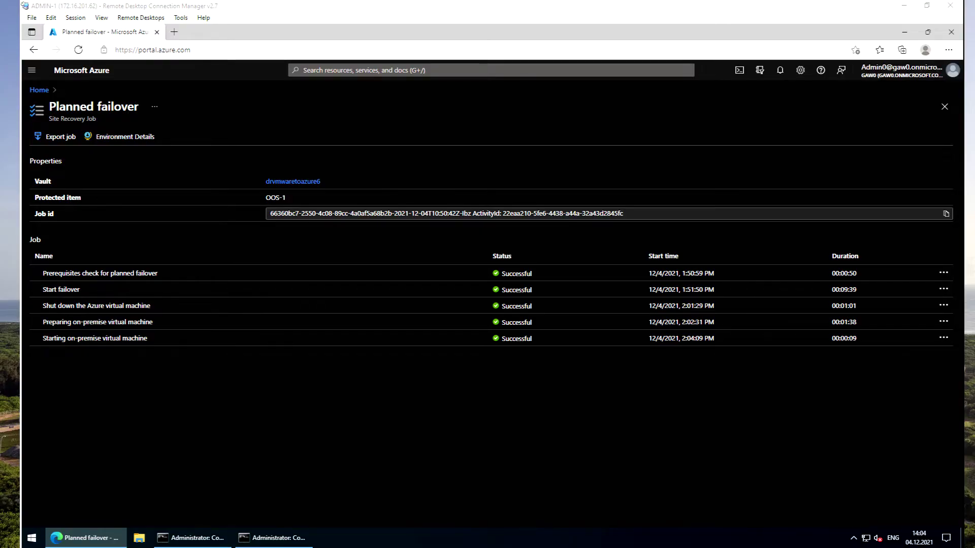
{"action": "mouse_move", "coordinate": [23, 137]}
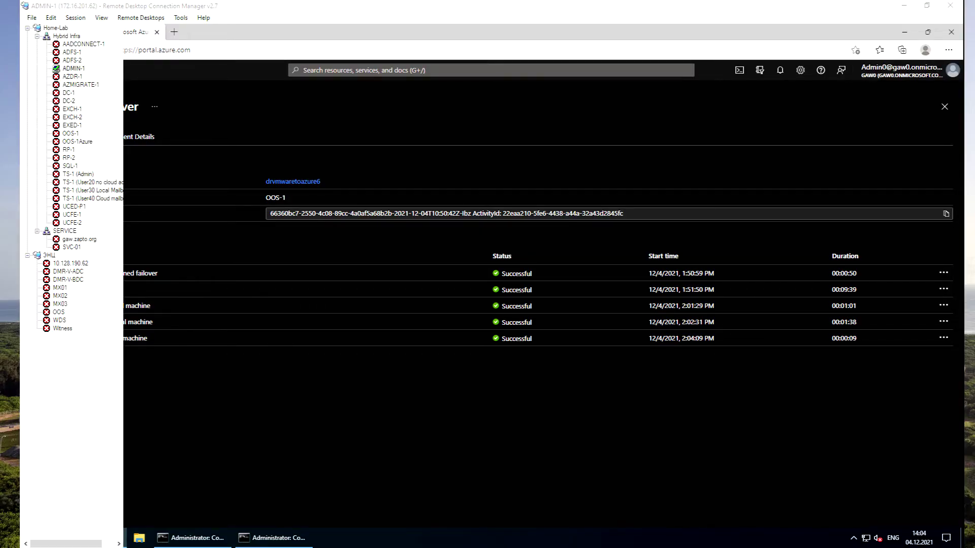
{"action": "left_click", "coordinate": [76, 141]}
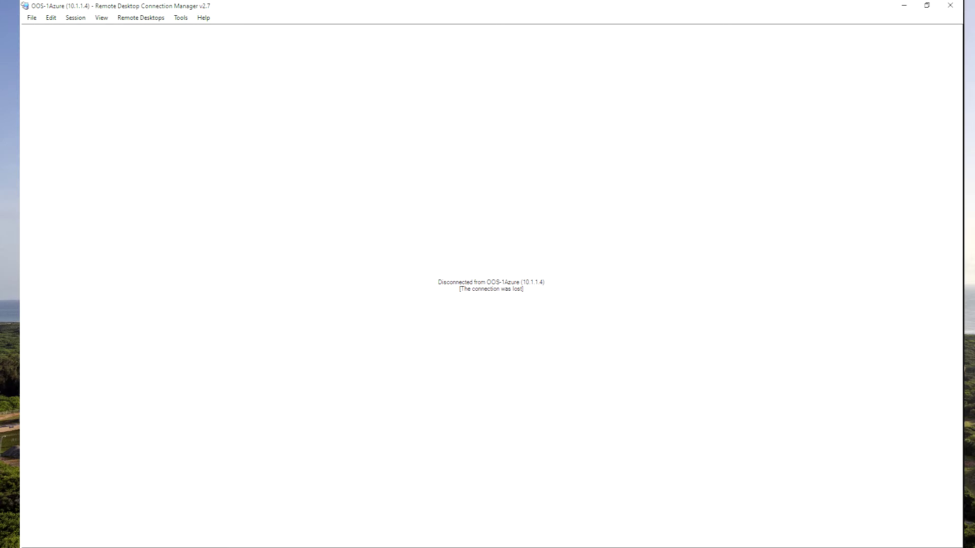
Step: Return to the ADMIN-1 session and open the OOS-1 virtual machine from the Azure portal's recent resources to check its status
{"action": "mouse_move", "coordinate": [21, 110]}
{"action": "left_click", "coordinate": [77, 70]}
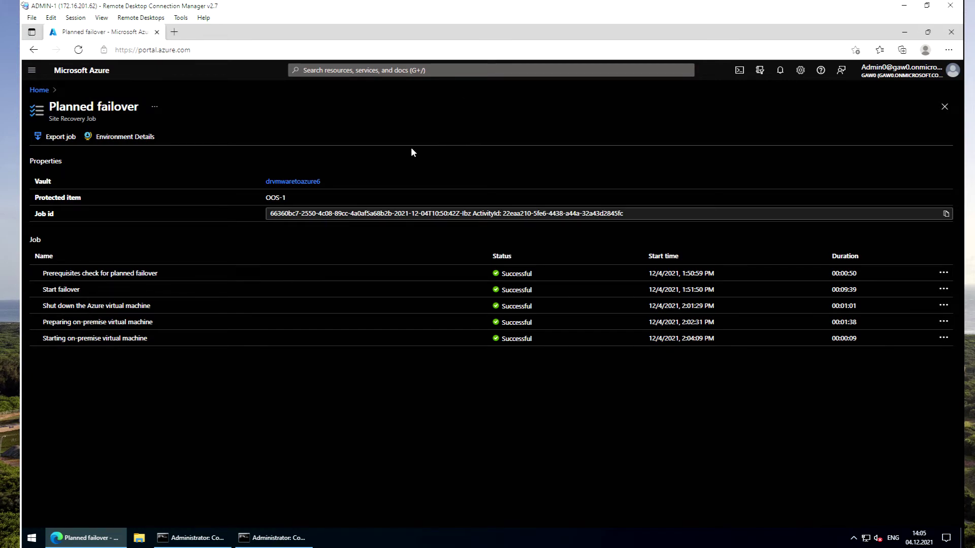
{"action": "left_click", "coordinate": [39, 91]}
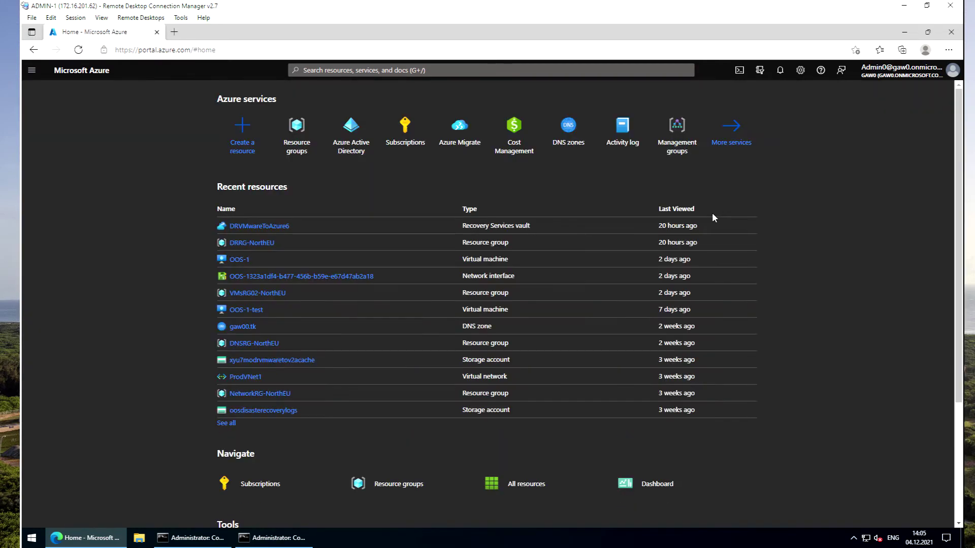
{"action": "left_click", "coordinate": [239, 260]}
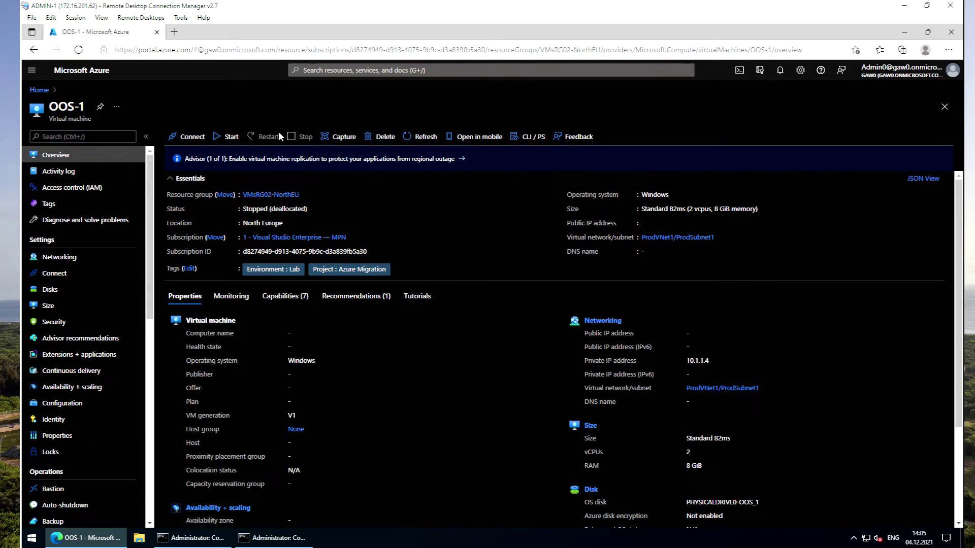
Step: Connect to DC-1, refresh the GAW00.LOCAL forward lookup zone and check the OOS-1 host record
{"action": "mouse_move", "coordinate": [21, 183]}
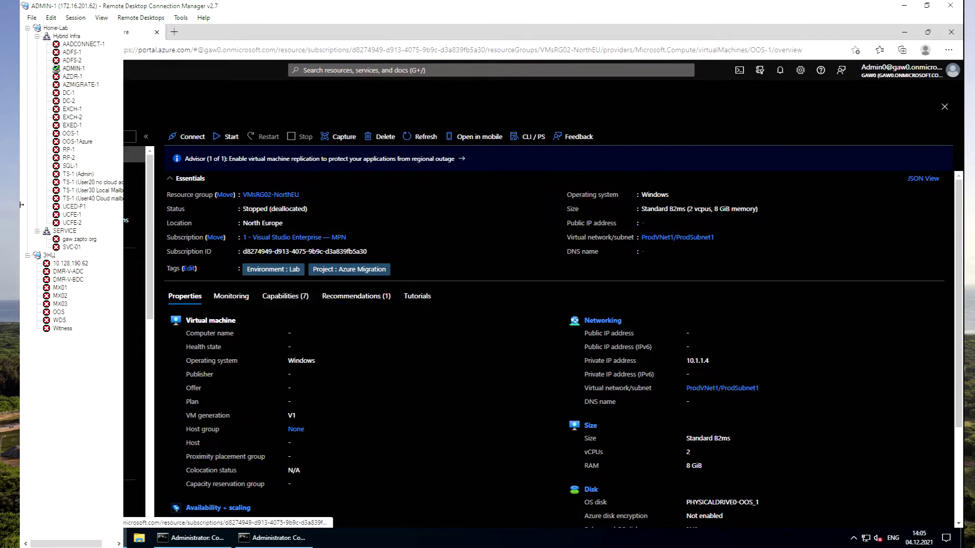
{"action": "double_click", "coordinate": [67, 93]}
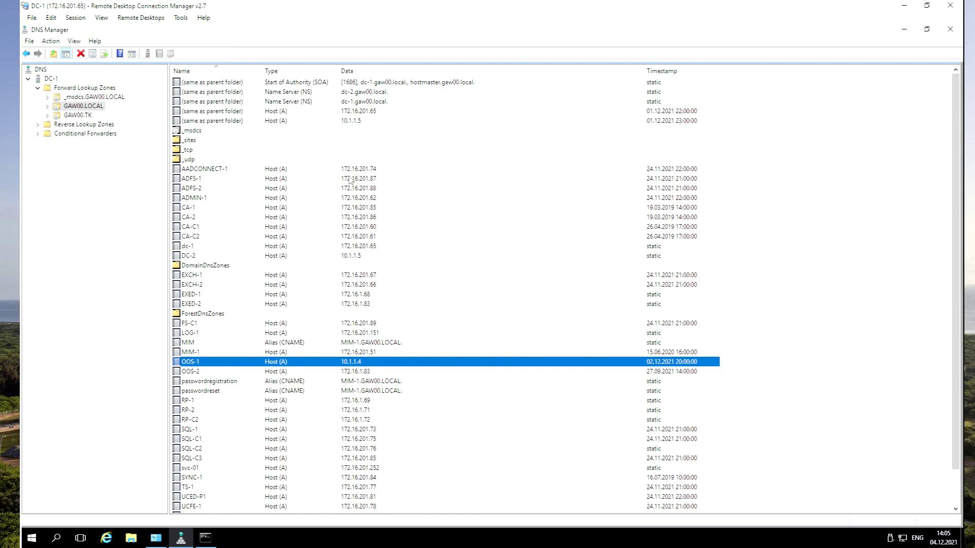
{"action": "left_click", "coordinate": [359, 217]}
{"action": "left_click", "coordinate": [344, 390]}
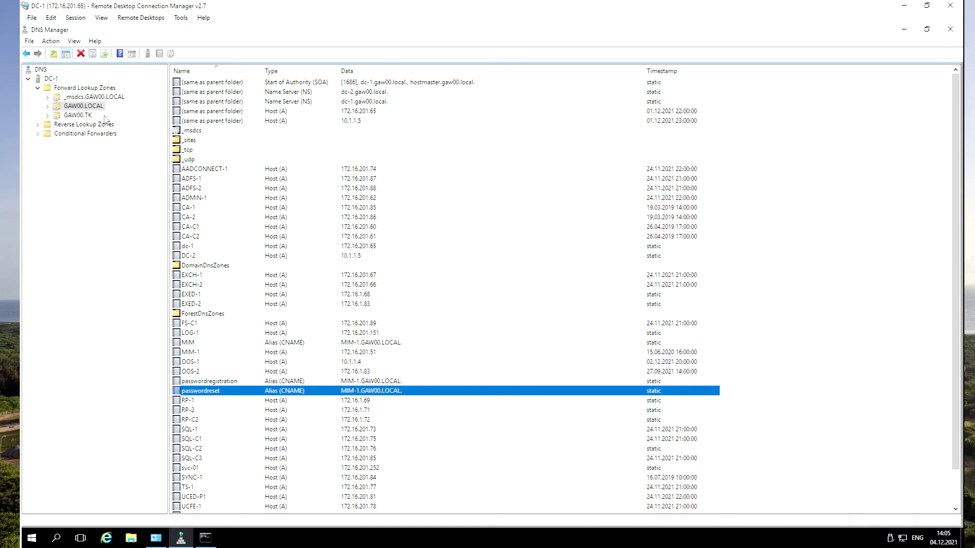
{"action": "left_click", "coordinate": [80, 106]}
{"action": "left_click", "coordinate": [104, 54]}
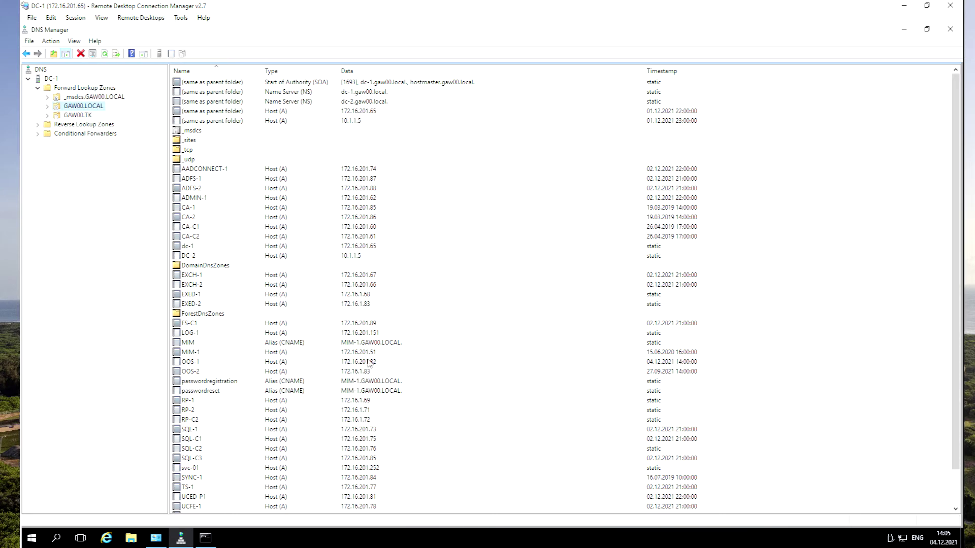
{"action": "left_click", "coordinate": [209, 363]}
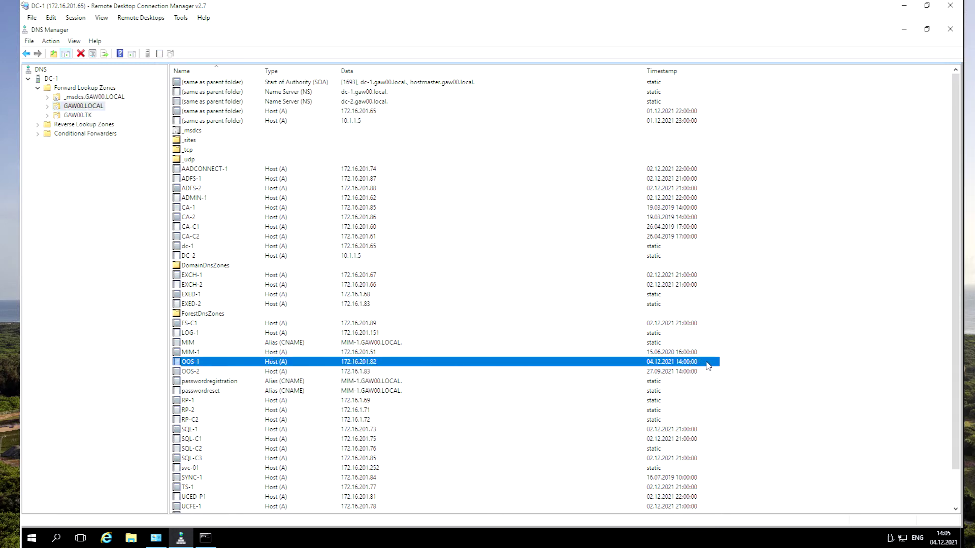
Step: Connect to DC-2, reload the GAW00.LOCAL forward lookup zone and check its OOS-1 host record
{"action": "mouse_move", "coordinate": [21, 213]}
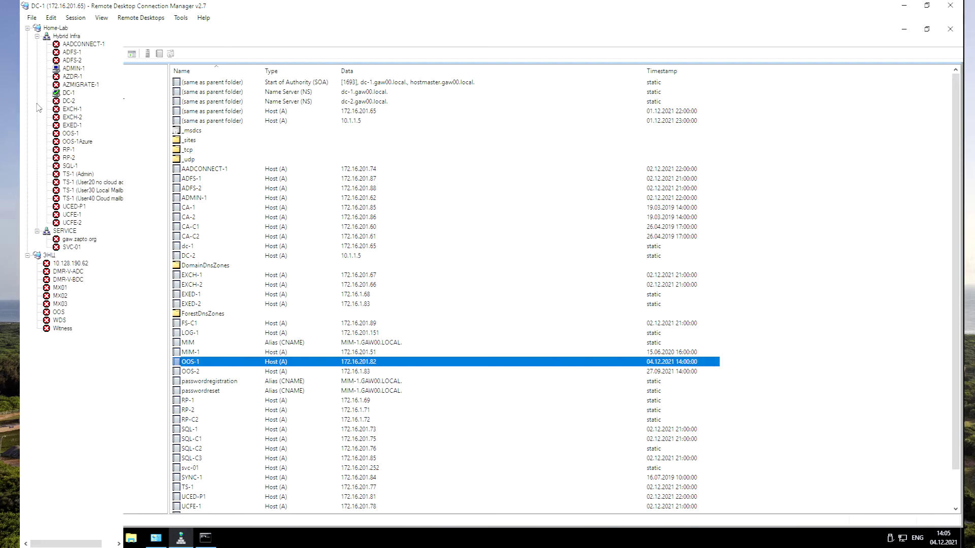
{"action": "double_click", "coordinate": [65, 101]}
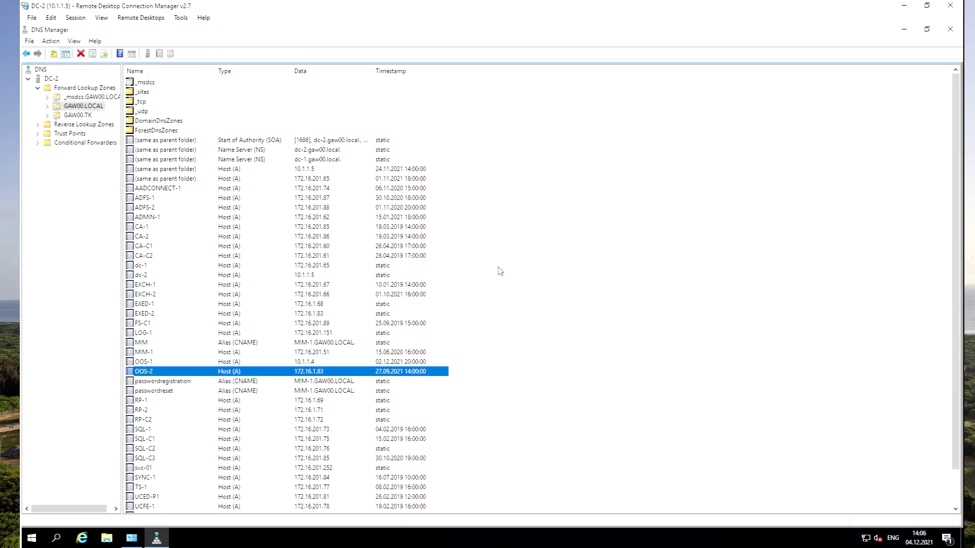
{"action": "left_click", "coordinate": [287, 353]}
{"action": "left_click", "coordinate": [299, 362]}
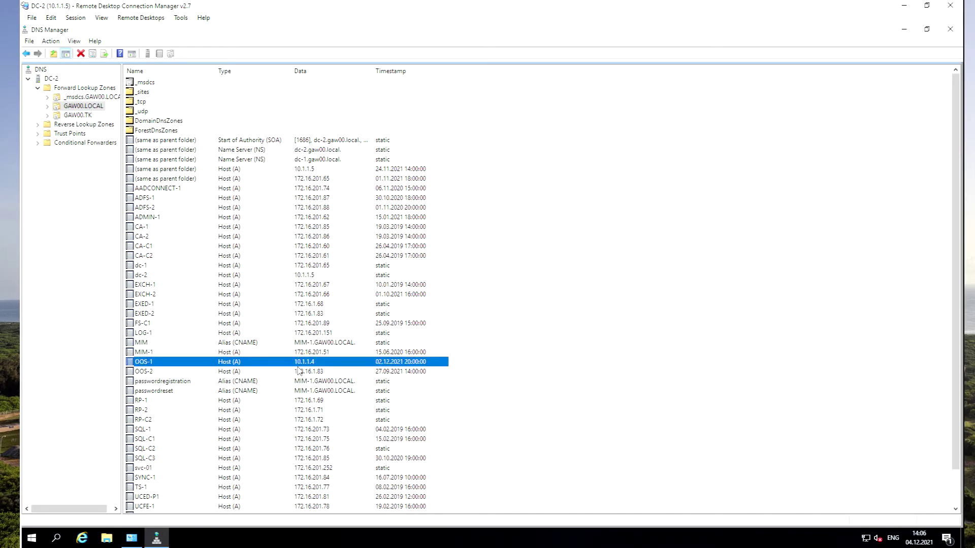
{"action": "left_click", "coordinate": [92, 107]}
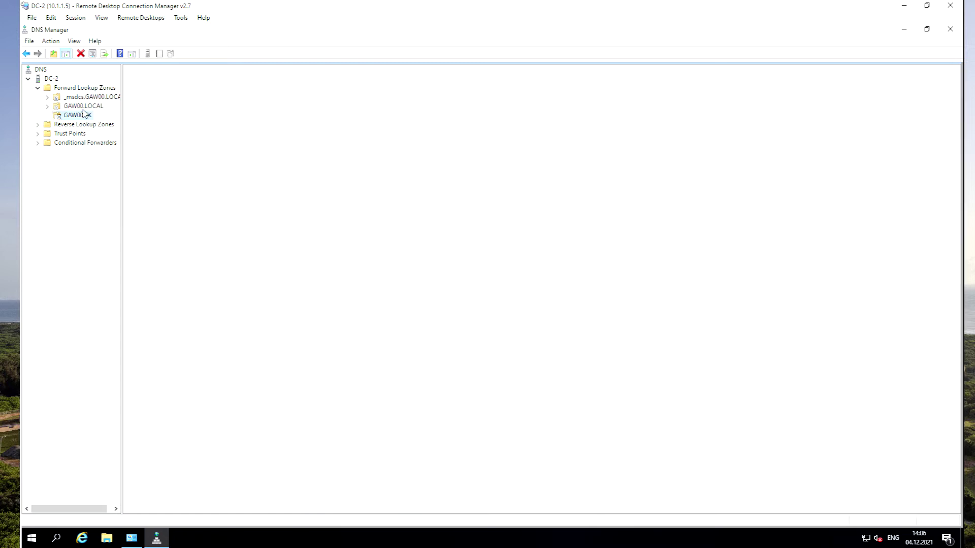
{"action": "left_click", "coordinate": [93, 53]}
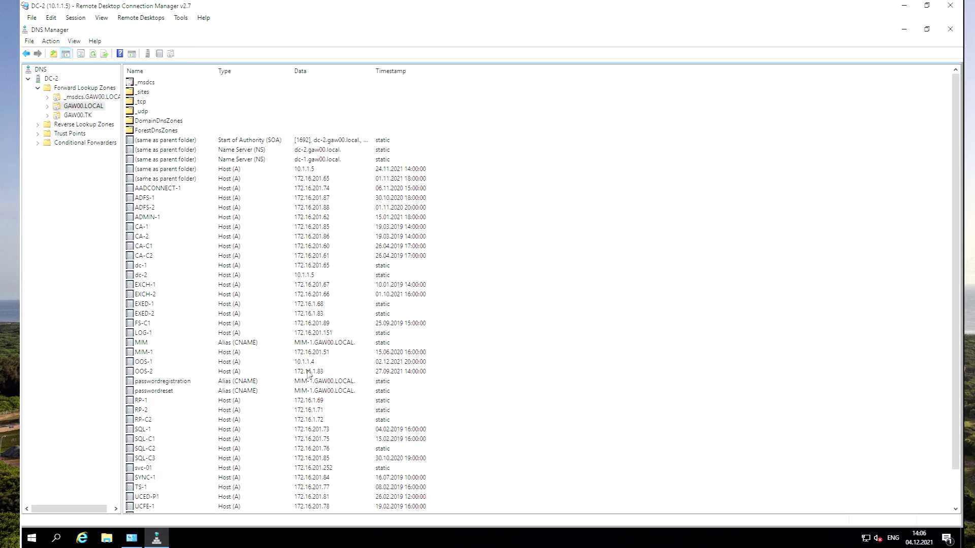
{"action": "left_click", "coordinate": [298, 362]}
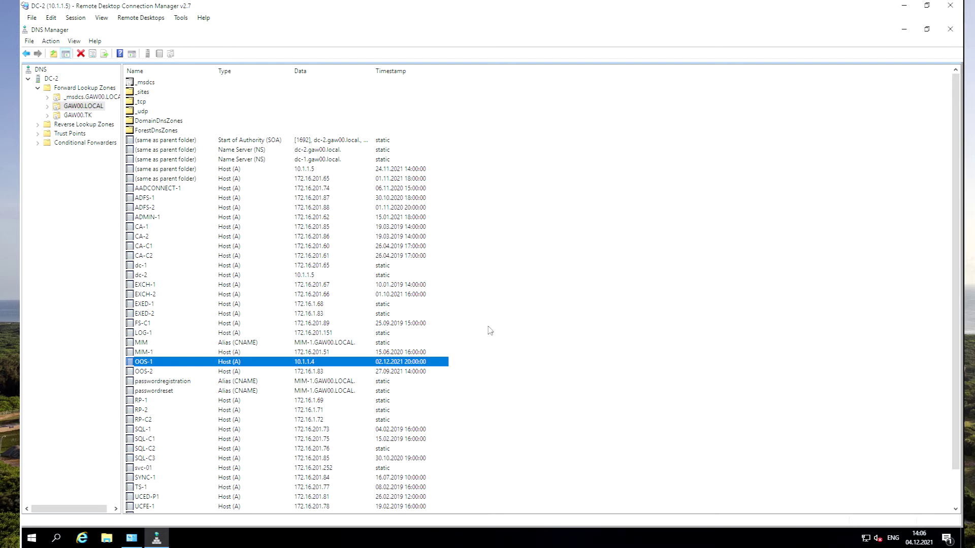
{"action": "left_click_drag", "start_coordinate": [505, 319], "coordinate": [162, 419]}
{"action": "left_click", "coordinate": [530, 375]}
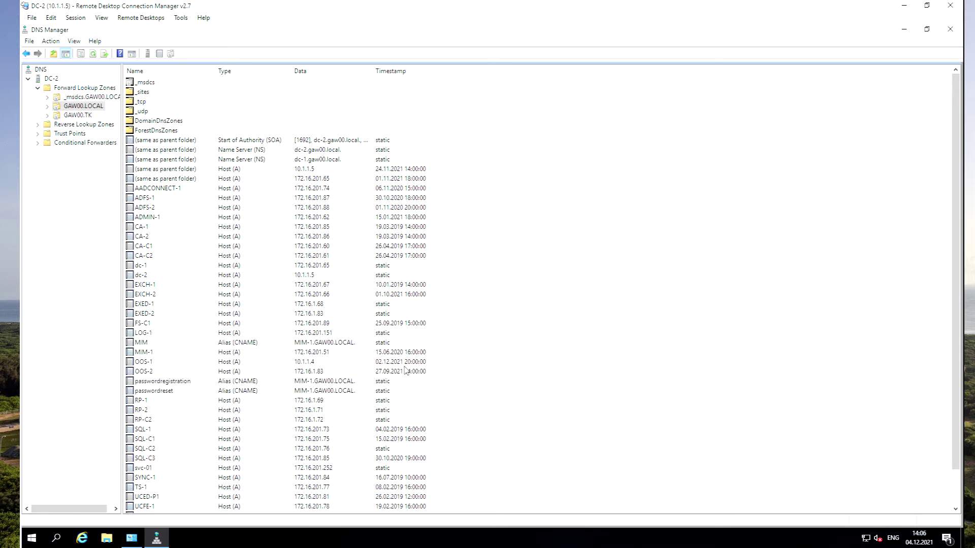
{"action": "key", "text": "space"}
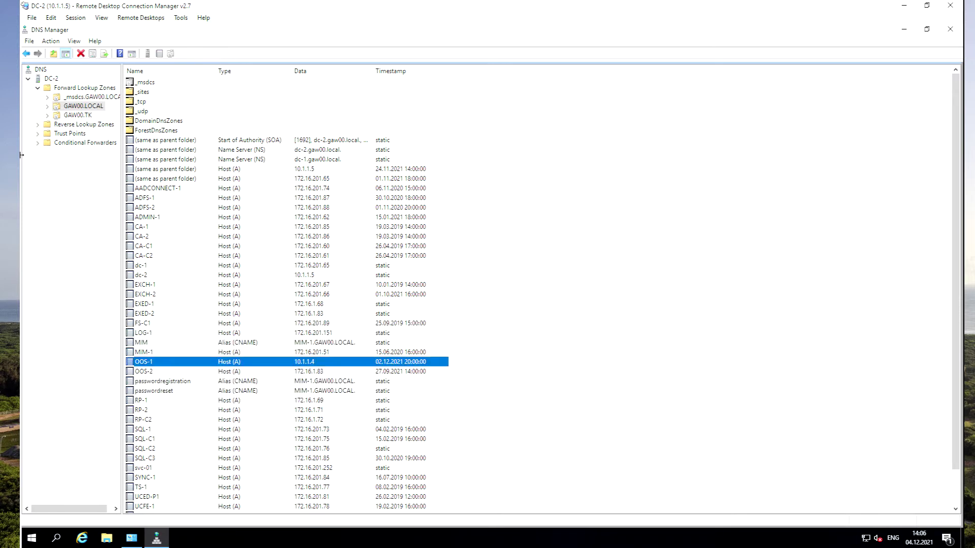
Step: Connect to the on-premises OOS-1 server from the Hybrid Infra group
{"action": "mouse_move", "coordinate": [21, 155]}
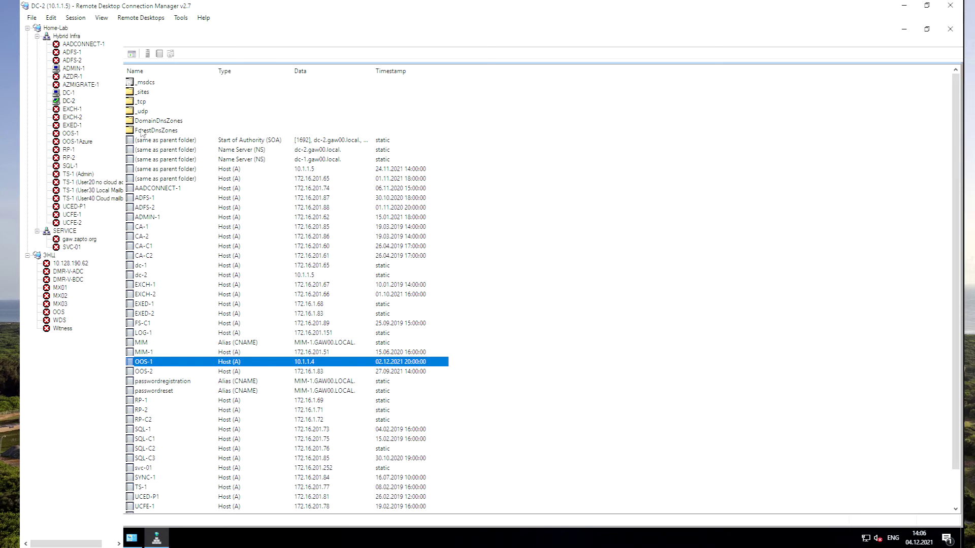
{"action": "left_click", "coordinate": [67, 133]}
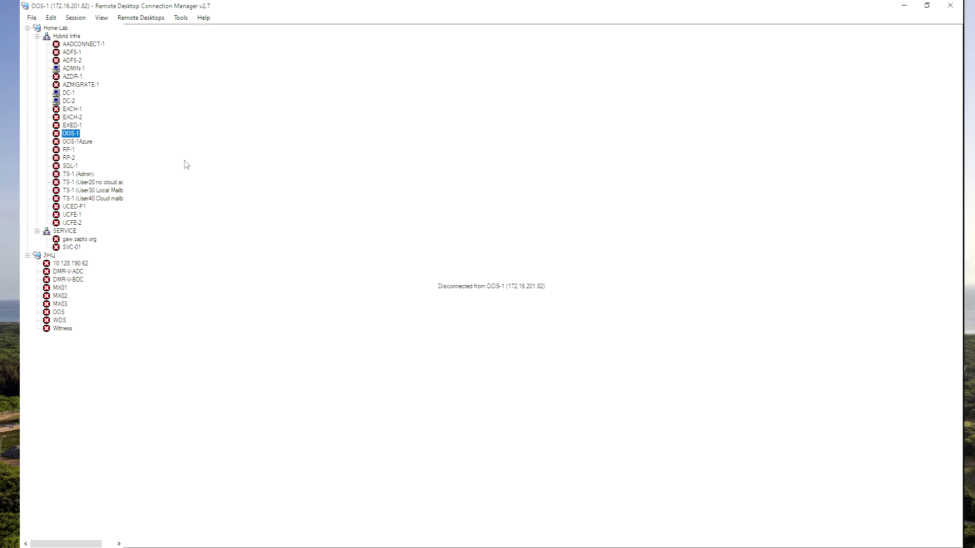
{"action": "mouse_move", "coordinate": [20, 113]}
{"action": "double_click", "coordinate": [71, 134]}
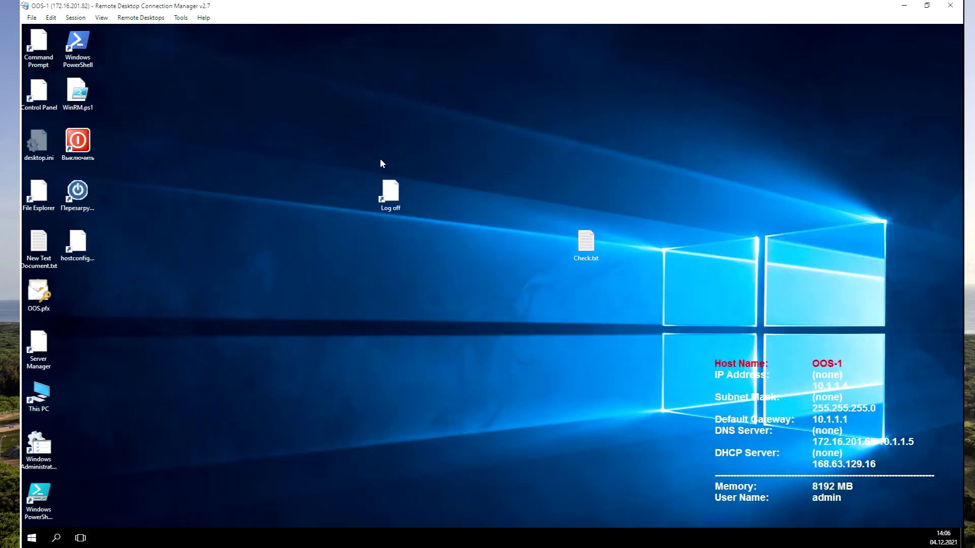
Step: Read Check.txt on the OOS-1 desktop, close it, and examine the host's network details on the wallpaper
{"action": "double_click", "coordinate": [597, 257]}
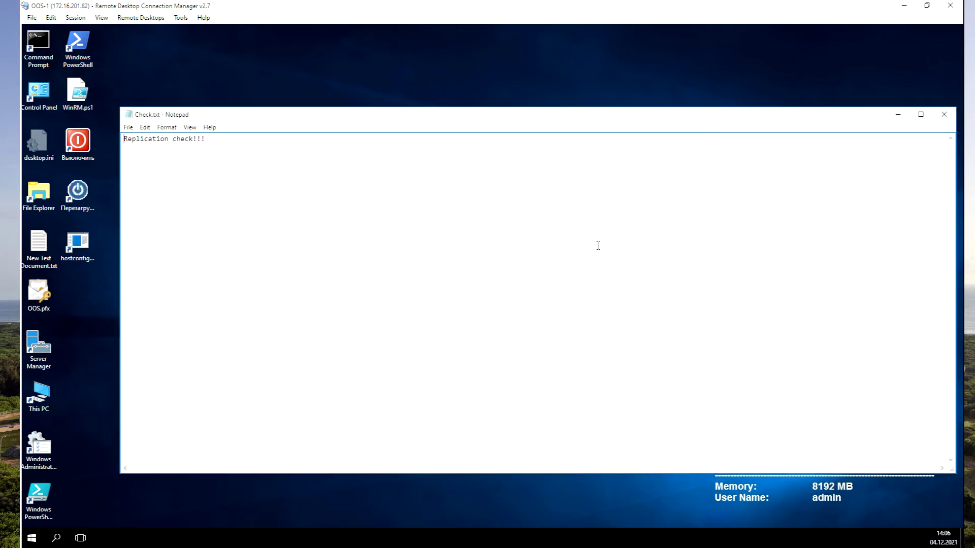
{"action": "left_click_drag", "start_coordinate": [149, 138], "coordinate": [256, 142]}
{"action": "left_click_drag", "start_coordinate": [364, 109], "coordinate": [304, 98]}
{"action": "left_click", "coordinate": [884, 105]}
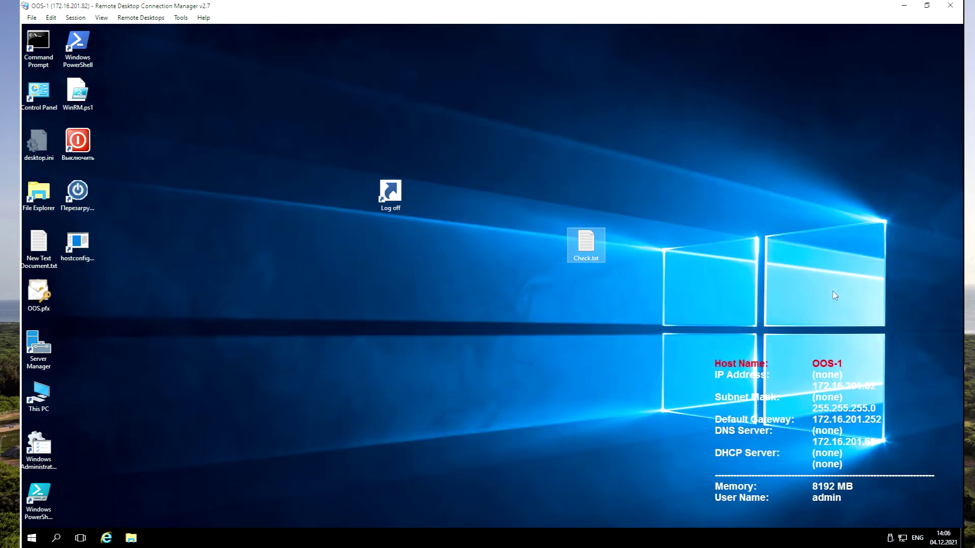
{"action": "left_click_drag", "start_coordinate": [683, 329], "coordinate": [912, 513]}
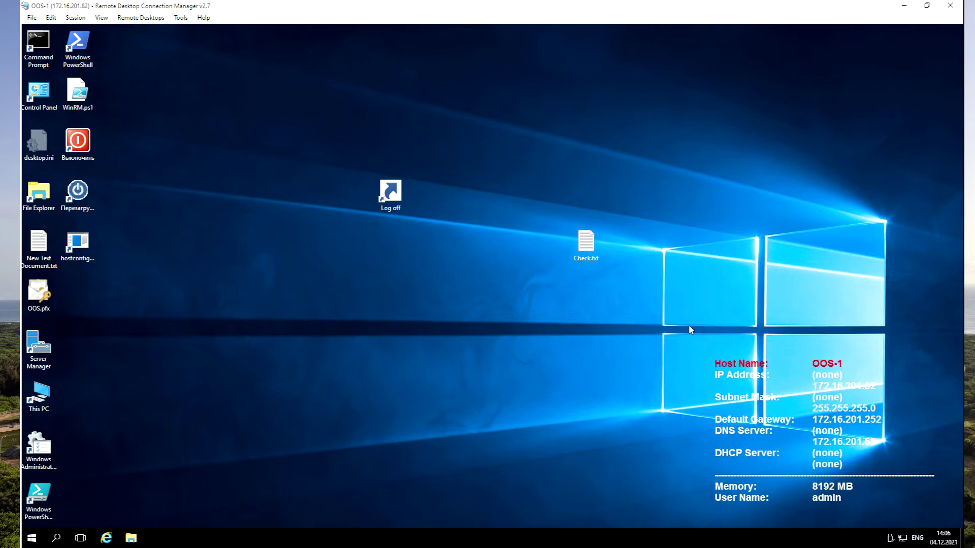
{"action": "left_click_drag", "start_coordinate": [716, 350], "coordinate": [904, 516]}
Step: Open the Services console from Windows Administrative Tools on OOS-1
{"action": "left_click", "coordinate": [38, 447]}
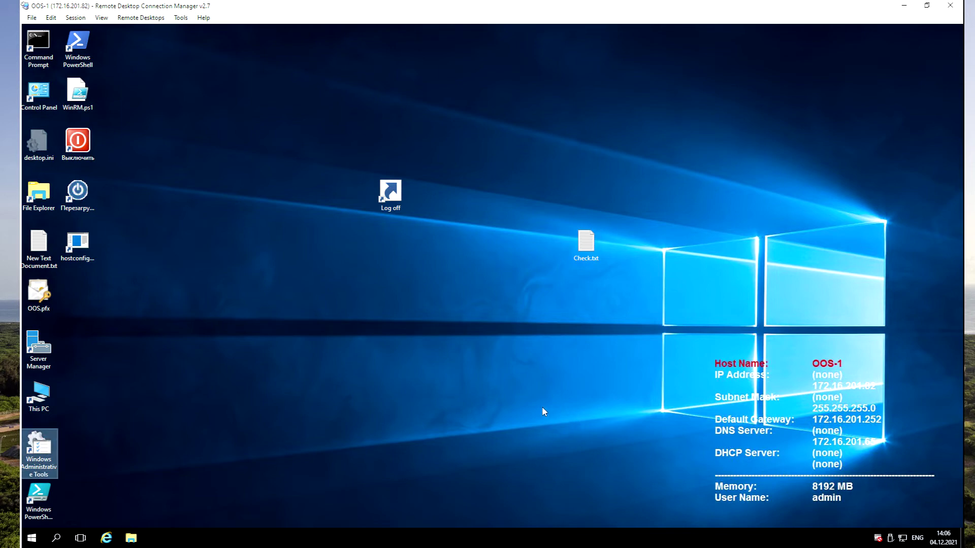
{"action": "key", "text": "Return"}
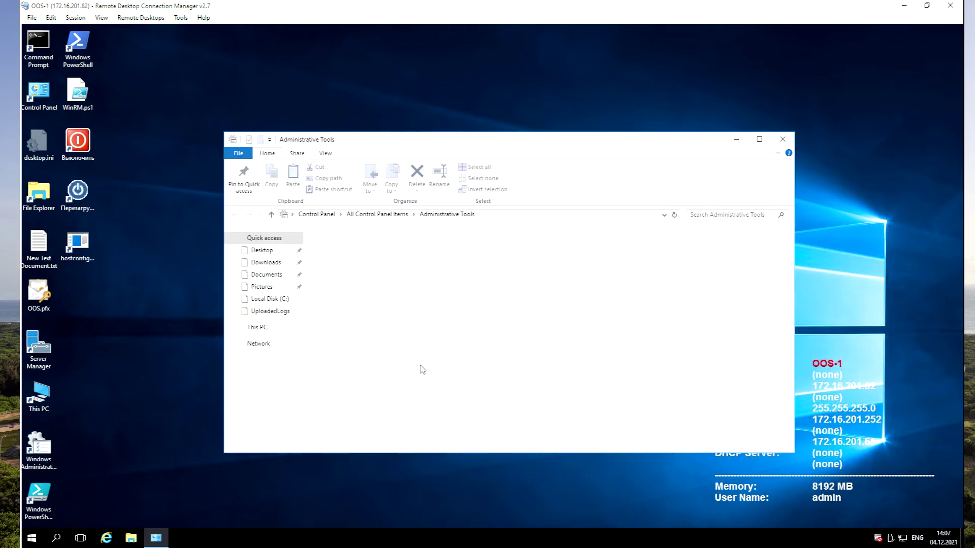
{"action": "scroll", "coordinate": [358, 368], "scroll_direction": "down", "scroll_amount": 2}
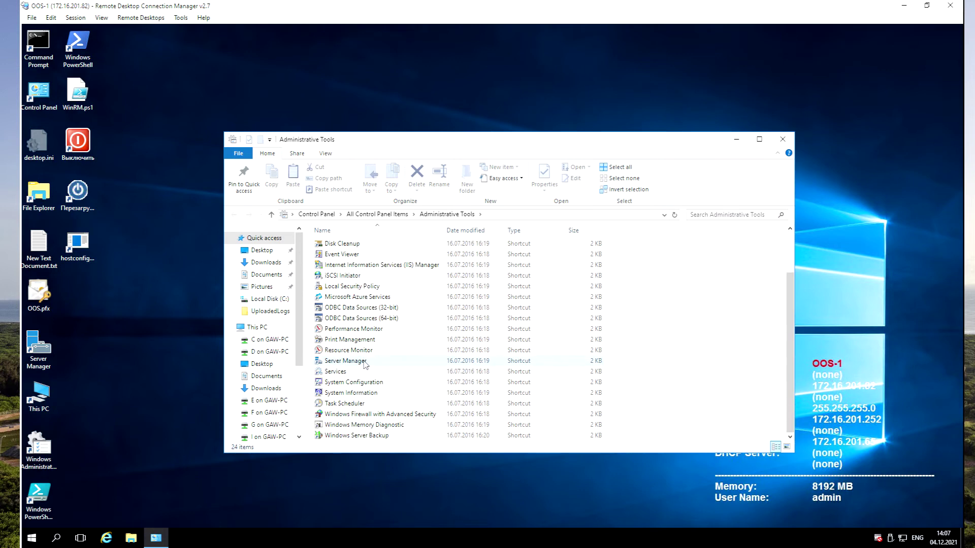
{"action": "left_click", "coordinate": [348, 373]}
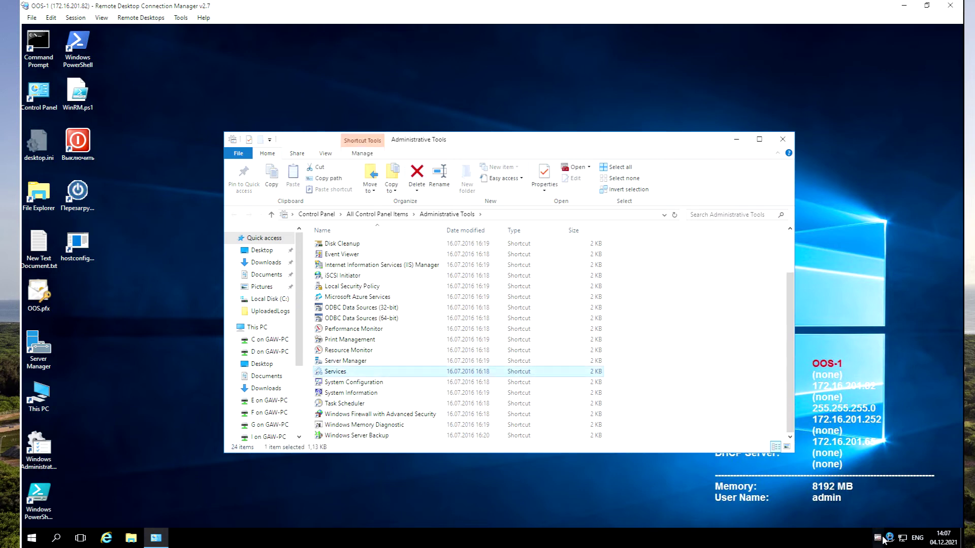
{"action": "key", "text": "Return"}
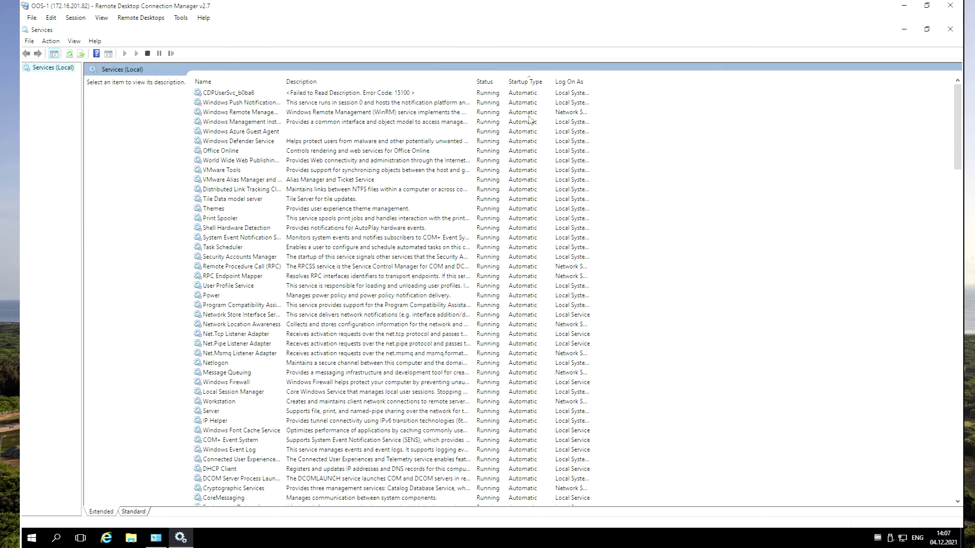
Step: Review the status of the automatically starting services, then close the Services console and Administrative Tools
{"action": "scroll", "coordinate": [508, 216], "scroll_direction": "down", "scroll_amount": 7}
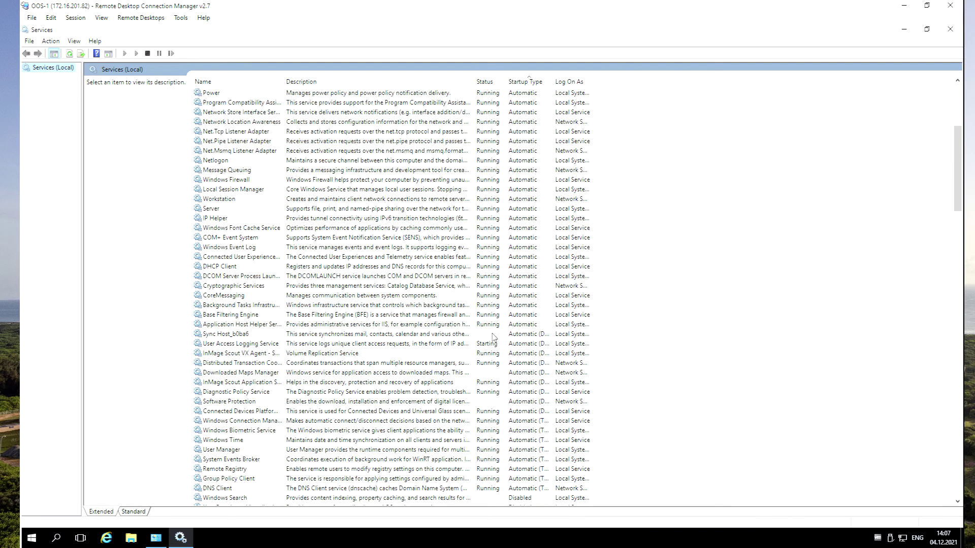
{"action": "left_click", "coordinate": [492, 335]}
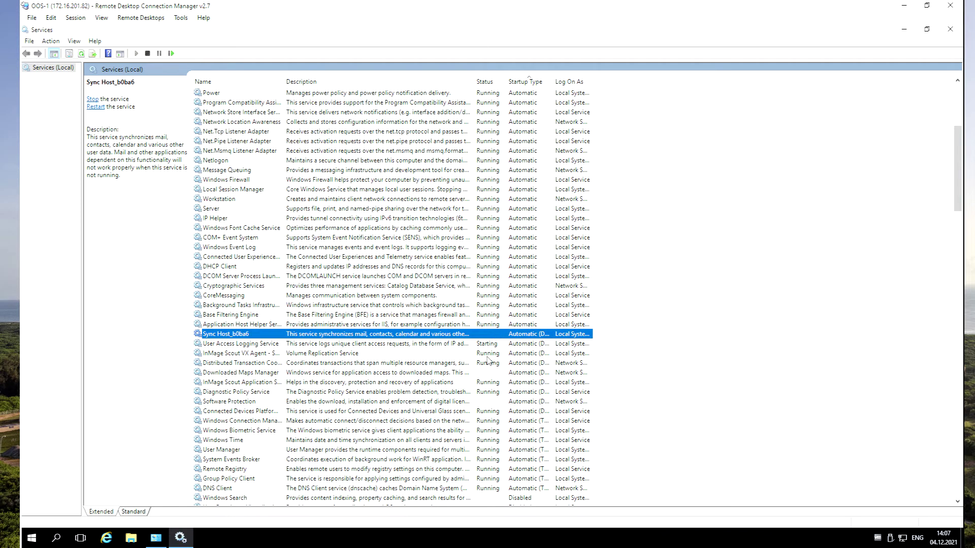
{"action": "left_click", "coordinate": [494, 374]}
{"action": "left_click", "coordinate": [491, 402]}
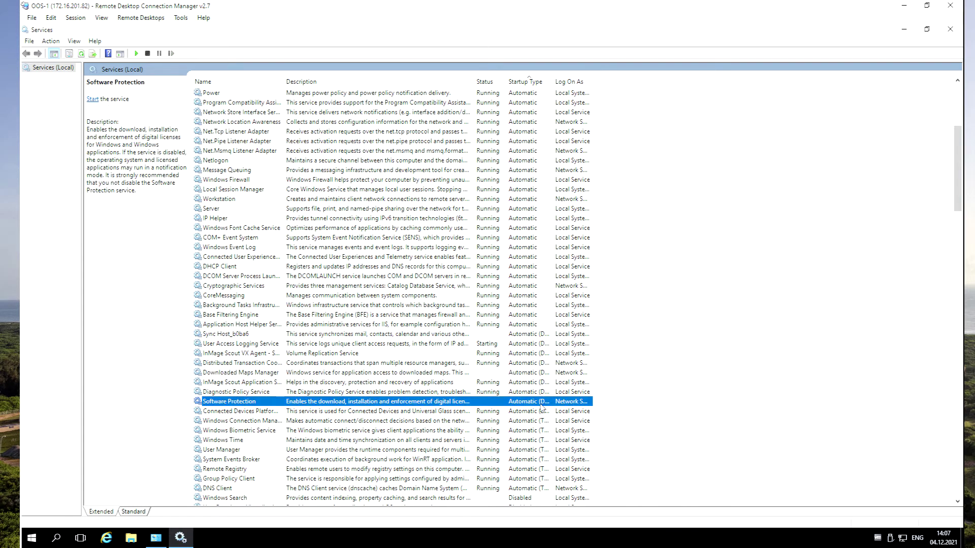
{"action": "scroll", "coordinate": [499, 319], "scroll_direction": "down", "scroll_amount": 6}
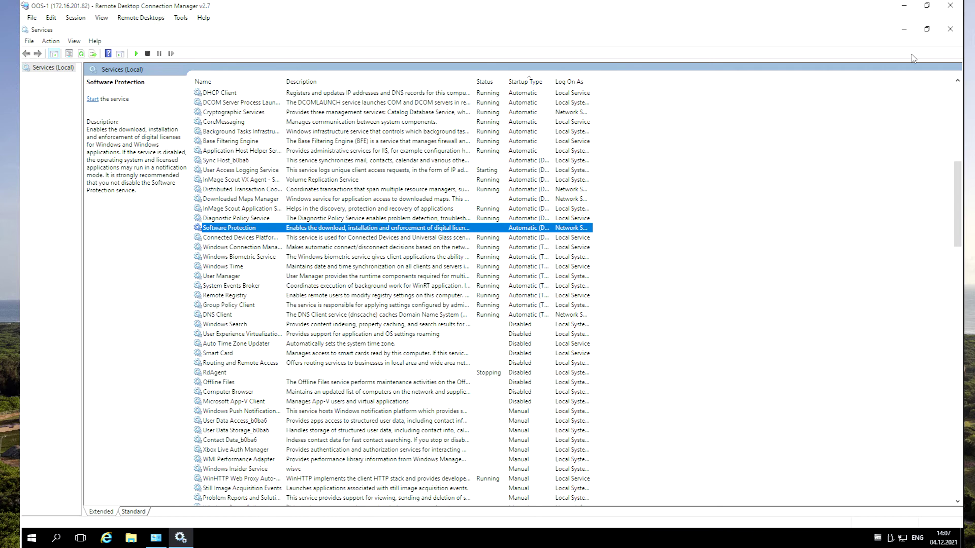
{"action": "left_click", "coordinate": [949, 29]}
{"action": "left_click", "coordinate": [783, 136]}
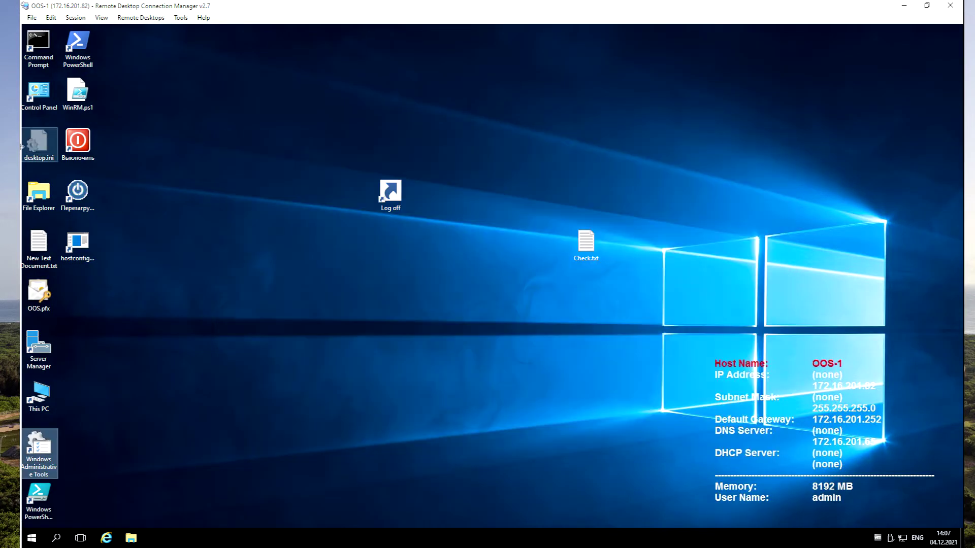
Step: Connect to the TS-1 (User20 no cloud account) session in the Hybrid Infra group
{"action": "mouse_move", "coordinate": [21, 147]}
{"action": "left_click", "coordinate": [81, 182]}
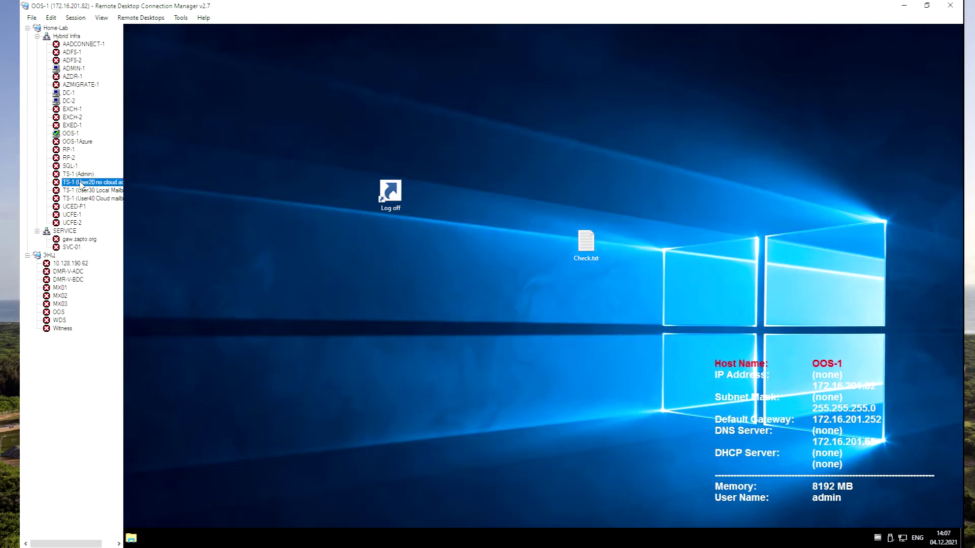
{"action": "double_click", "coordinate": [81, 184]}
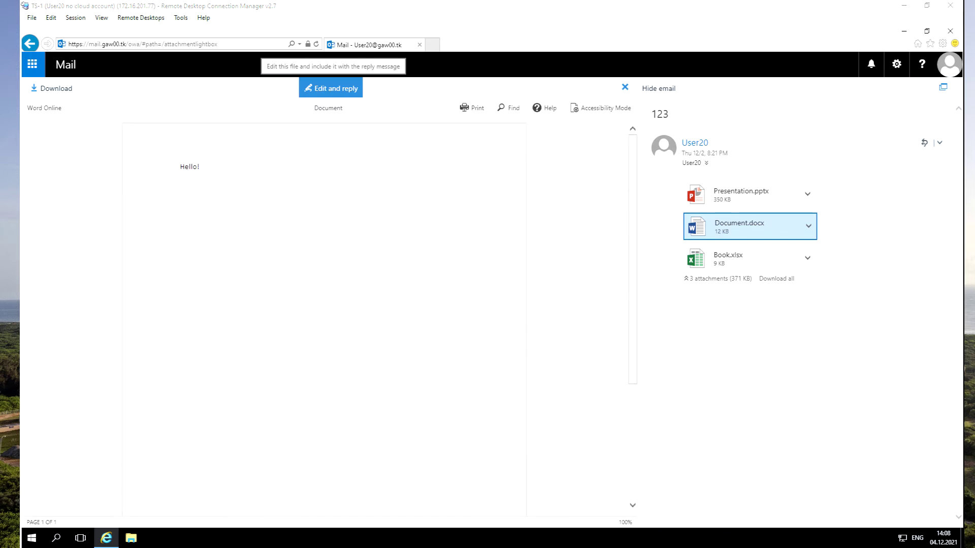
Step: Test editing Document.docx in a reply by inserting "asdadasd" inside the word "Hello!", and discard the reply
{"action": "left_click", "coordinate": [336, 90]}
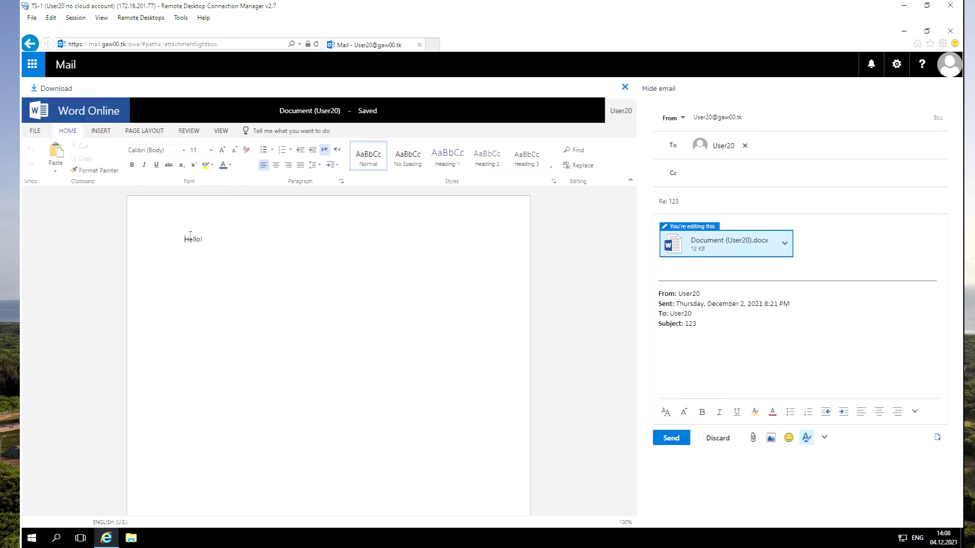
{"action": "key", "text": "Right"}
{"action": "key", "text": "Right"}
{"action": "type", "text": "asdadasd"}
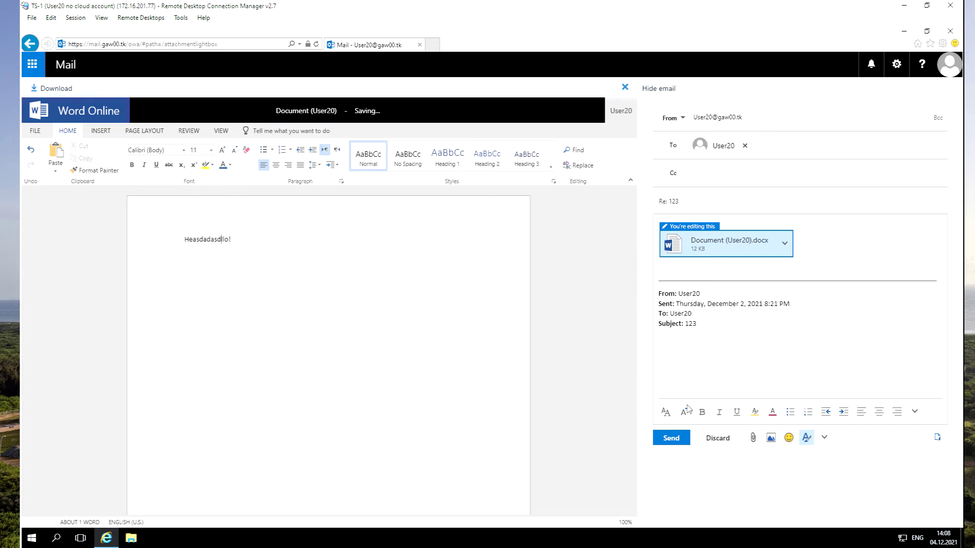
{"action": "left_click", "coordinate": [718, 438]}
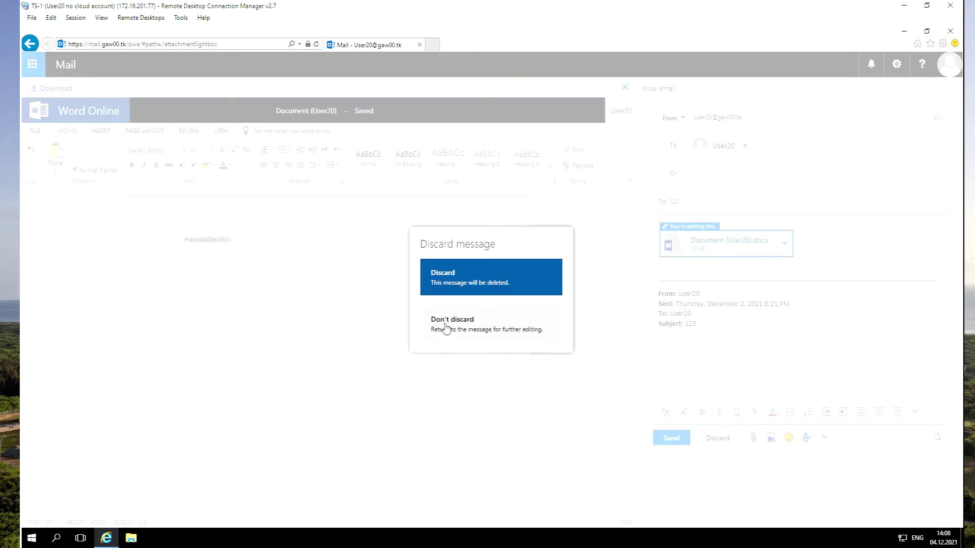
{"action": "left_click", "coordinate": [453, 285]}
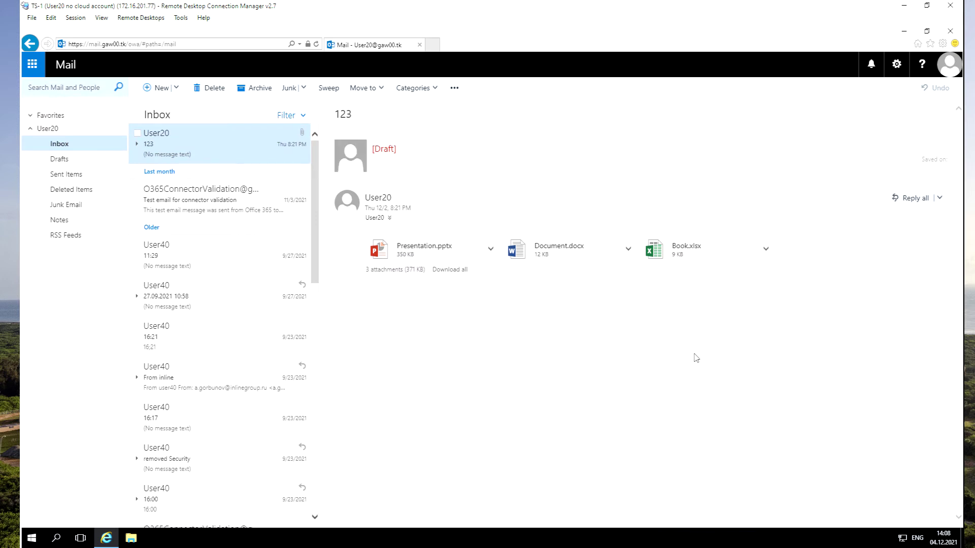
Step: Open Presentation.pptx from message 123, test its edit-and-reply mode in PowerPoint Online, and discard the reply
{"action": "left_click", "coordinate": [424, 251]}
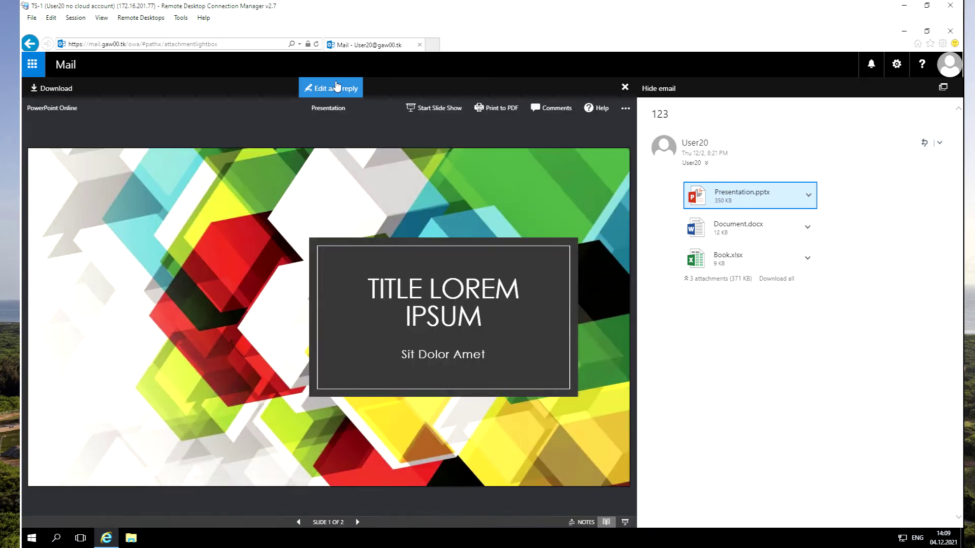
{"action": "left_click", "coordinate": [335, 89]}
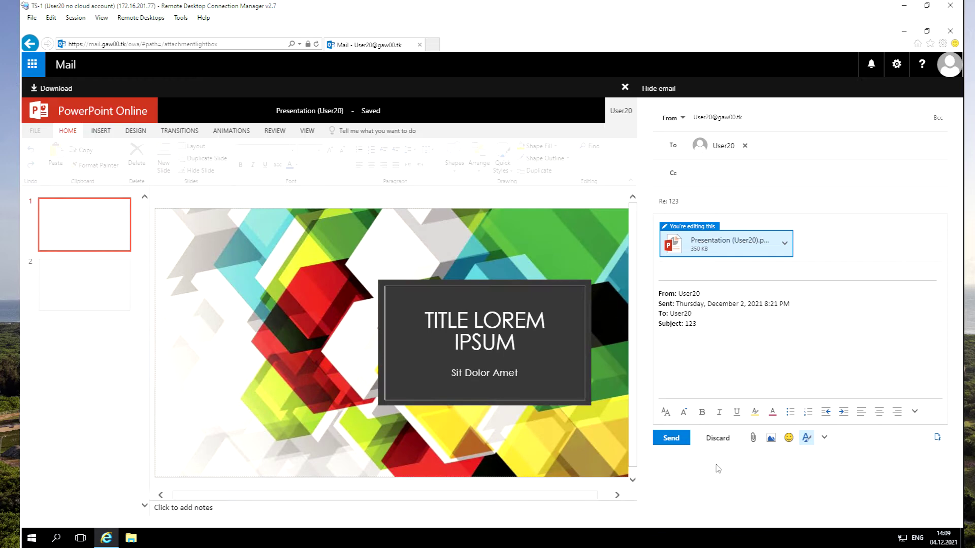
{"action": "left_click", "coordinate": [724, 438]}
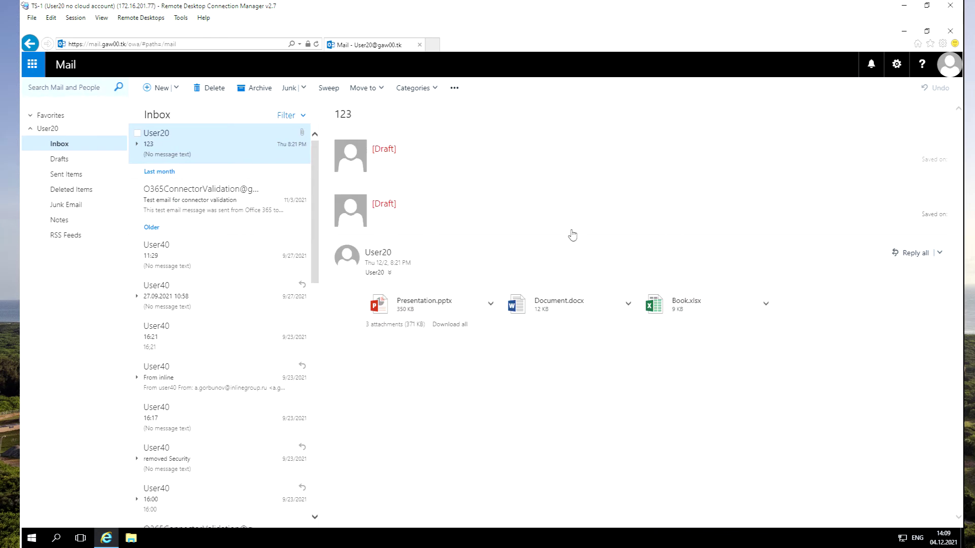
Step: Switch to the ADMIN-1 session and open the OOS-1 replicated item in the DRVMwareToAzure6 Recovery Services vault
{"action": "mouse_move", "coordinate": [21, 147]}
{"action": "left_click", "coordinate": [73, 68]}
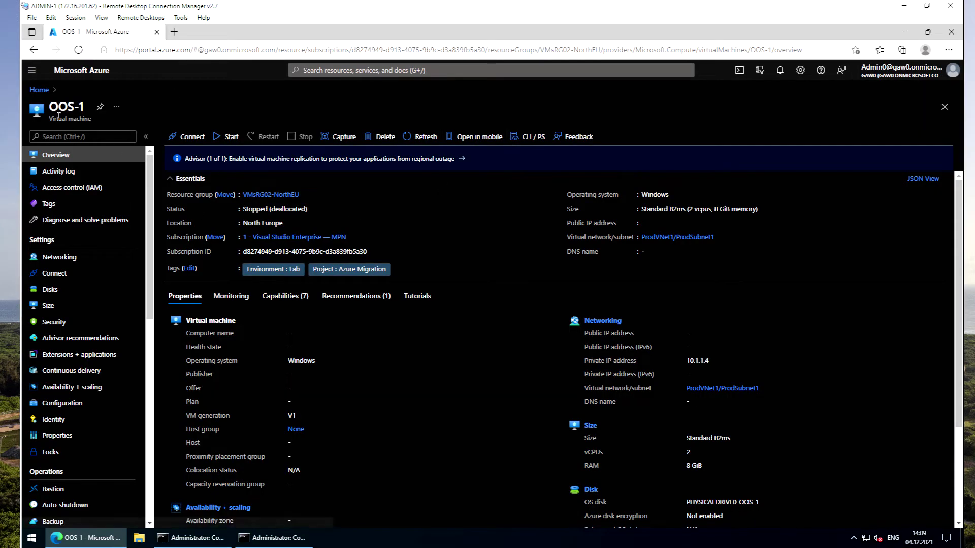
{"action": "left_click", "coordinate": [40, 90]}
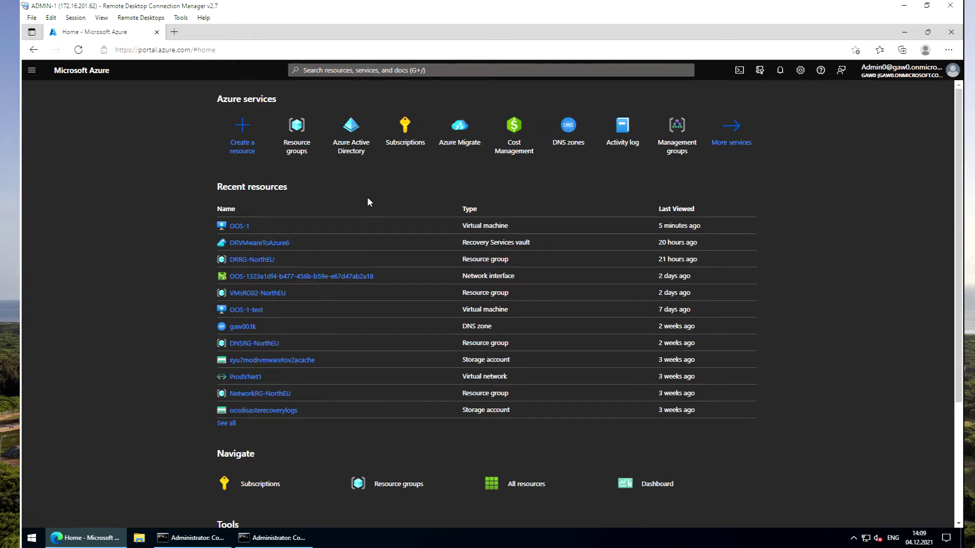
{"action": "left_click", "coordinate": [256, 244]}
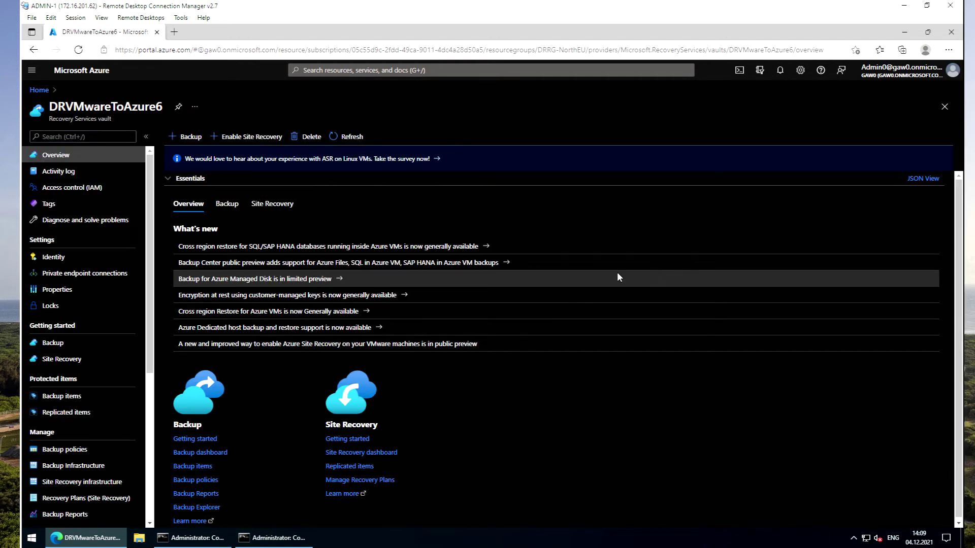
{"action": "left_click", "coordinate": [355, 466]}
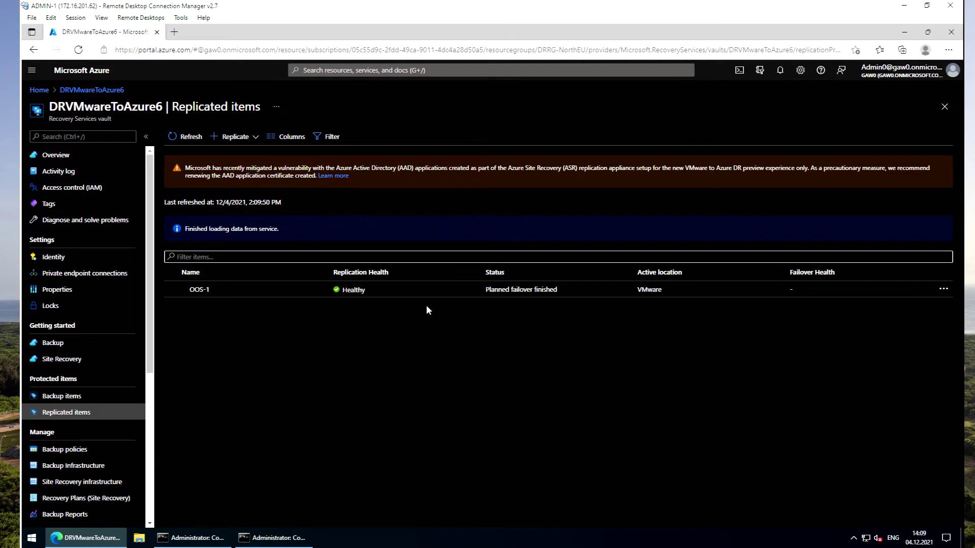
{"action": "left_click", "coordinate": [401, 290]}
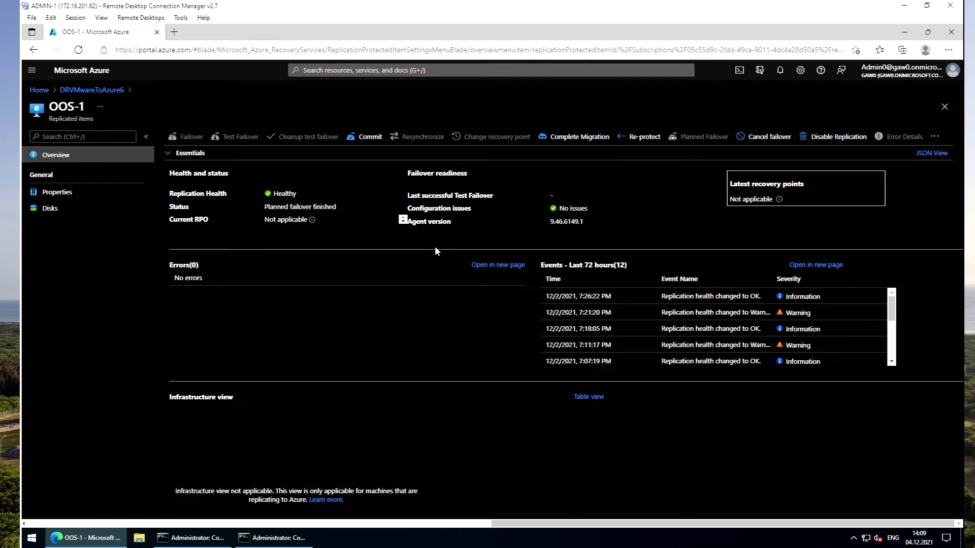
Step: Complete the migration of the OOS-1 replicated item and open the Completing Migration job's details
{"action": "left_click", "coordinate": [369, 138]}
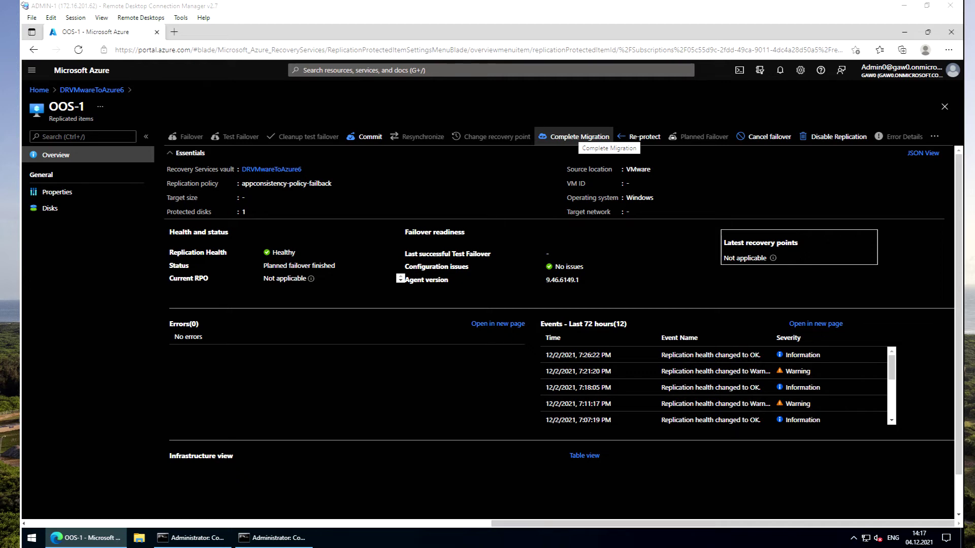
{"action": "left_click", "coordinate": [579, 137]}
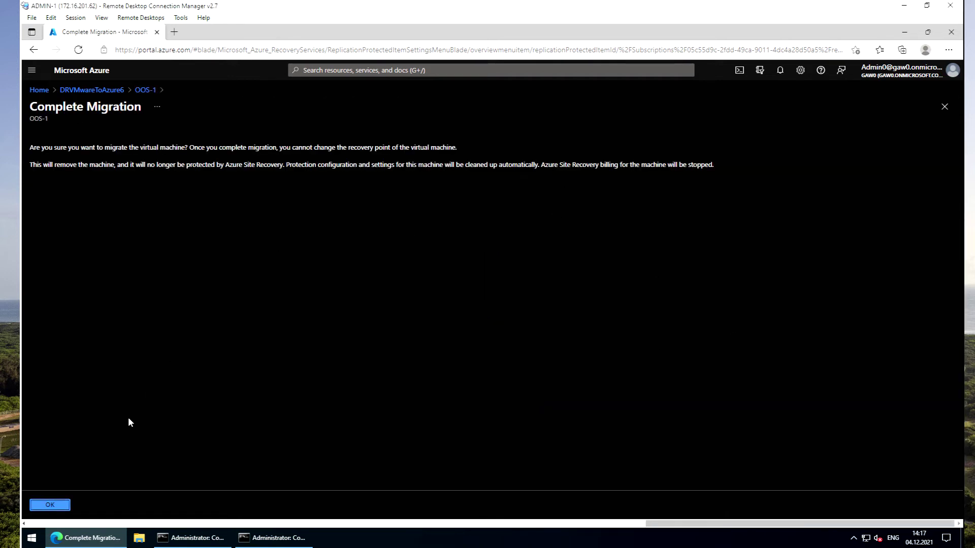
{"action": "left_click", "coordinate": [62, 506]}
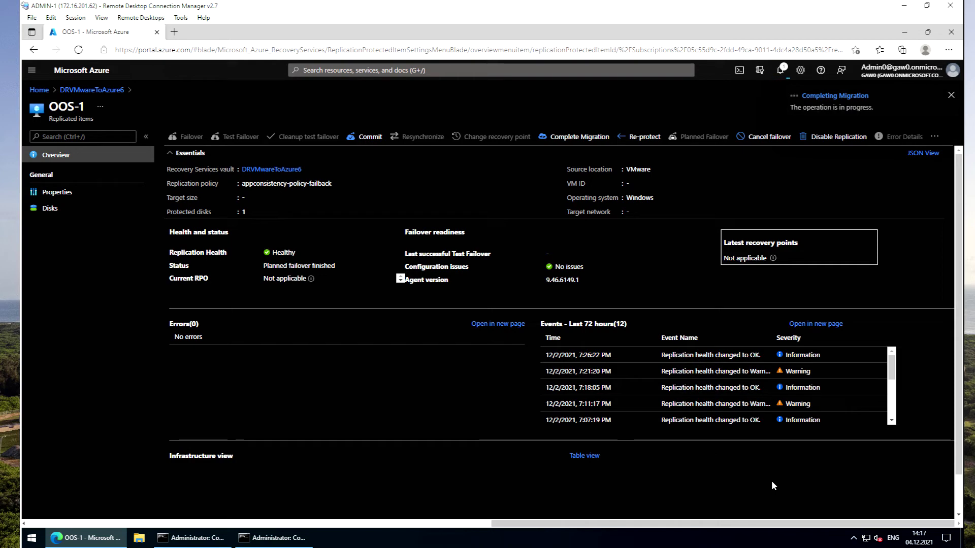
{"action": "left_click", "coordinate": [780, 70]}
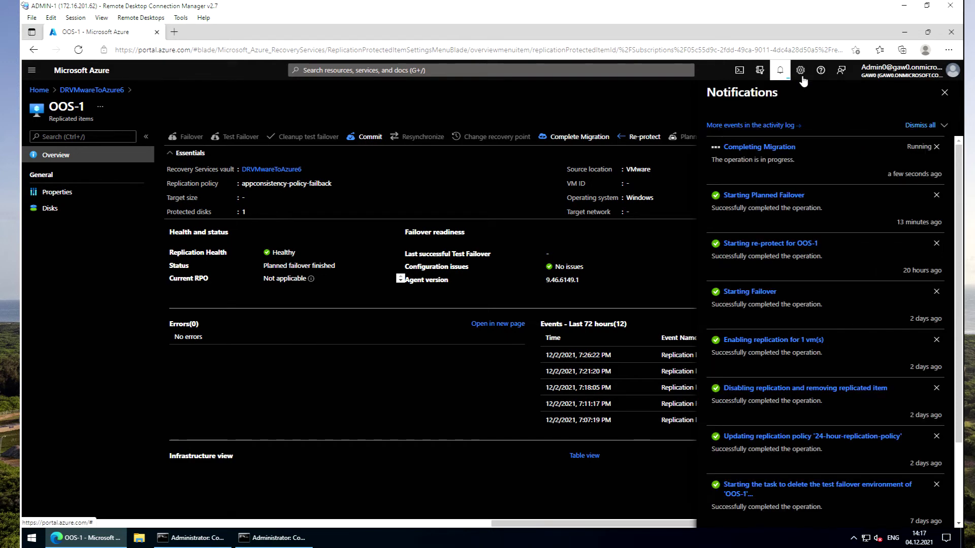
{"action": "left_click", "coordinate": [759, 146]}
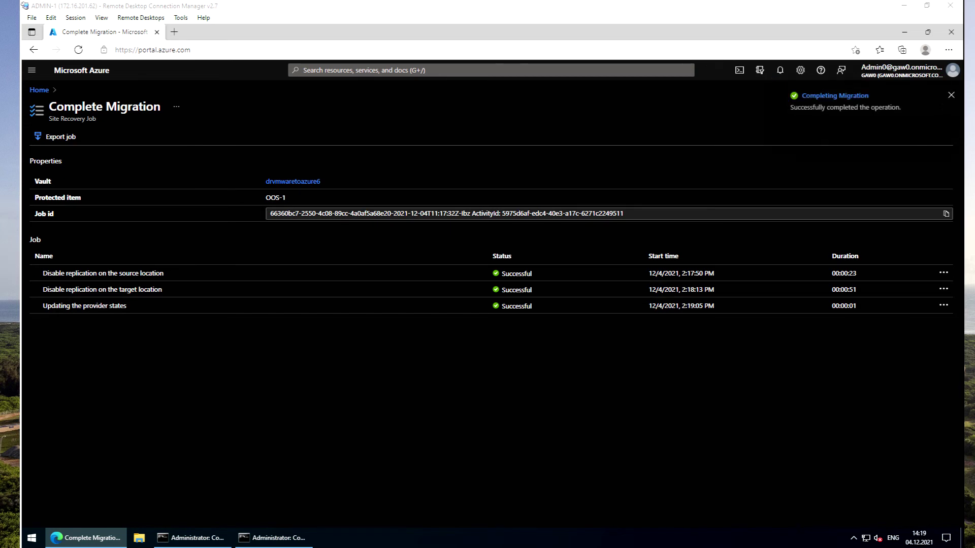
Step: Check the replicated items list of the DRVMwareToAzure6 vault for OOS-1
{"action": "left_click", "coordinate": [39, 89]}
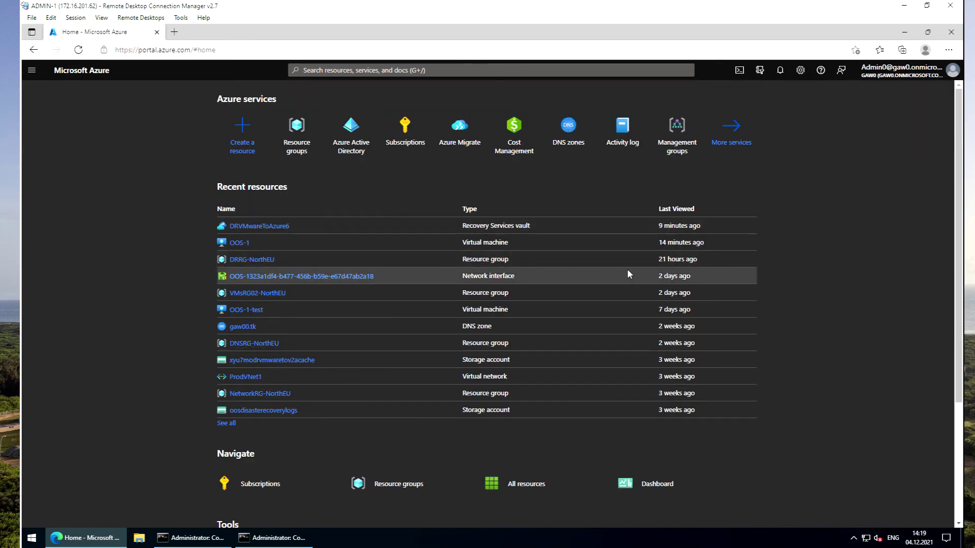
{"action": "left_click", "coordinate": [277, 225]}
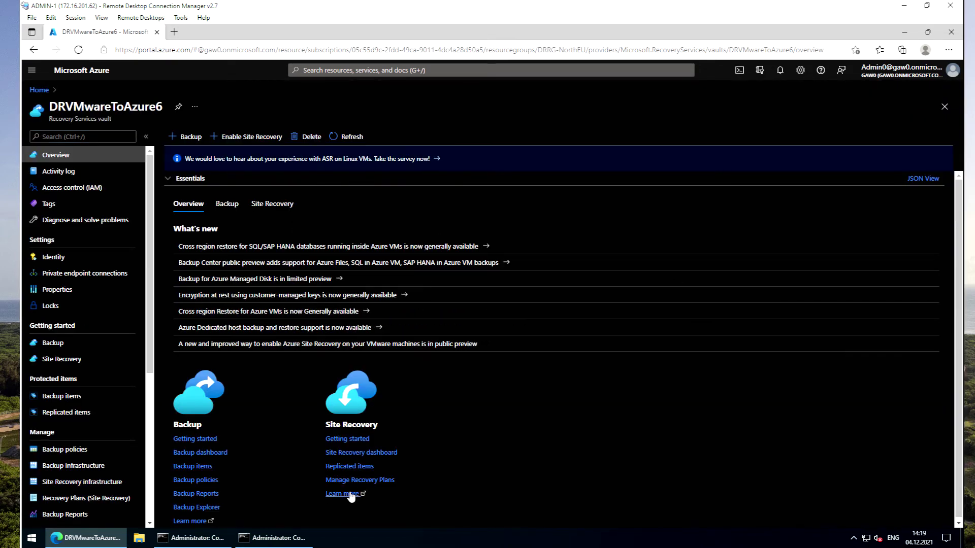
{"action": "left_click", "coordinate": [353, 467]}
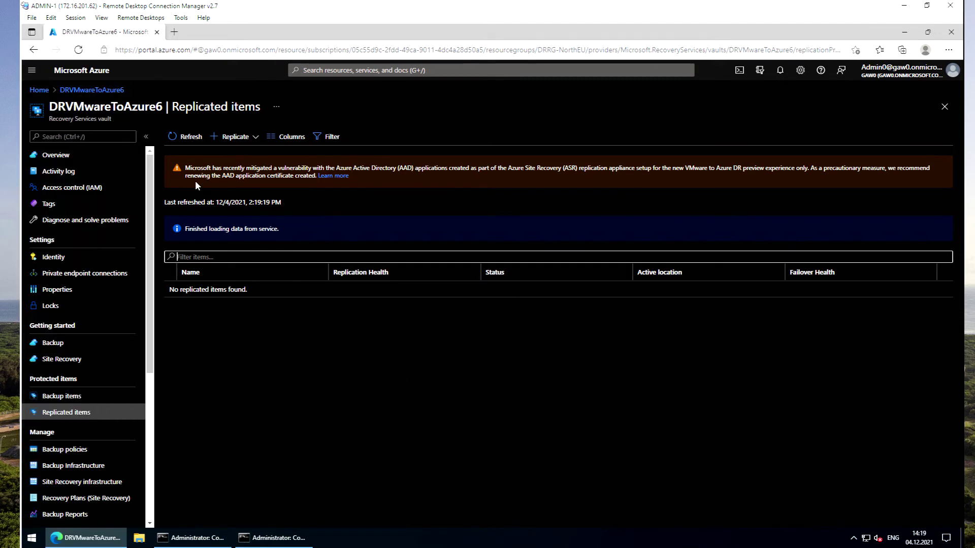
Step: Check the overview of the OOS-1 virtual machine in Azure and return to the portal home page
{"action": "left_click", "coordinate": [46, 90]}
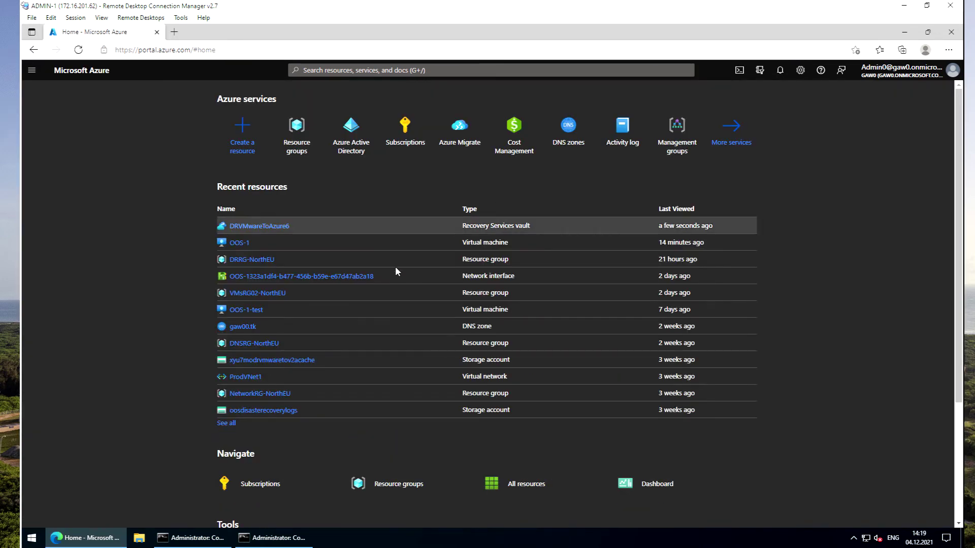
{"action": "left_click", "coordinate": [236, 243]}
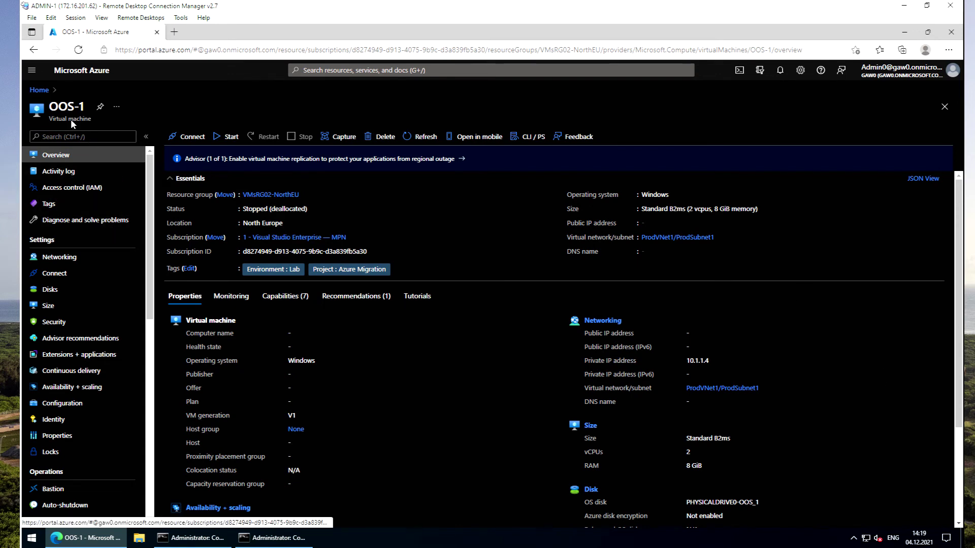
{"action": "left_click", "coordinate": [39, 90]}
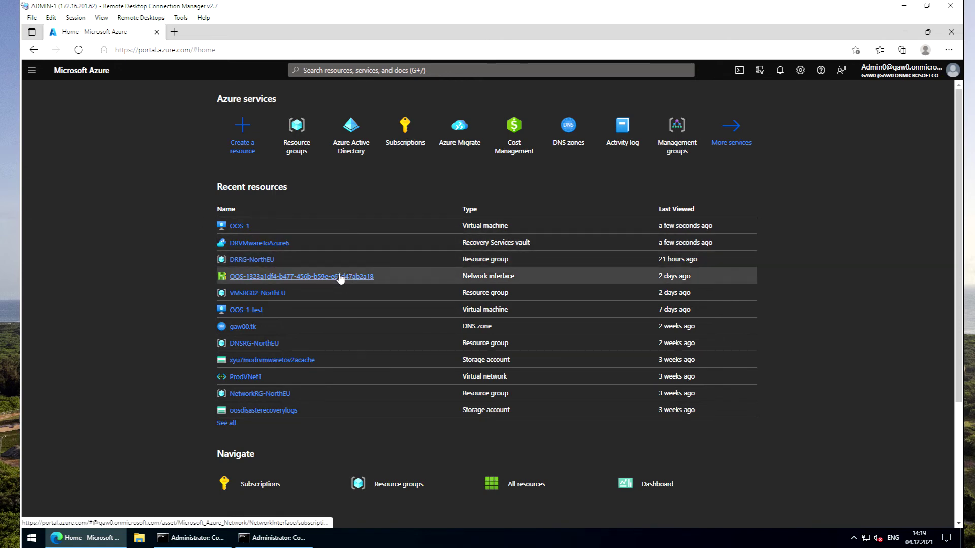
Step: Switch to the on-premises OOS-1 session in the Hybrid Infra group
{"action": "mouse_move", "coordinate": [23, 152]}
{"action": "left_click", "coordinate": [69, 134]}
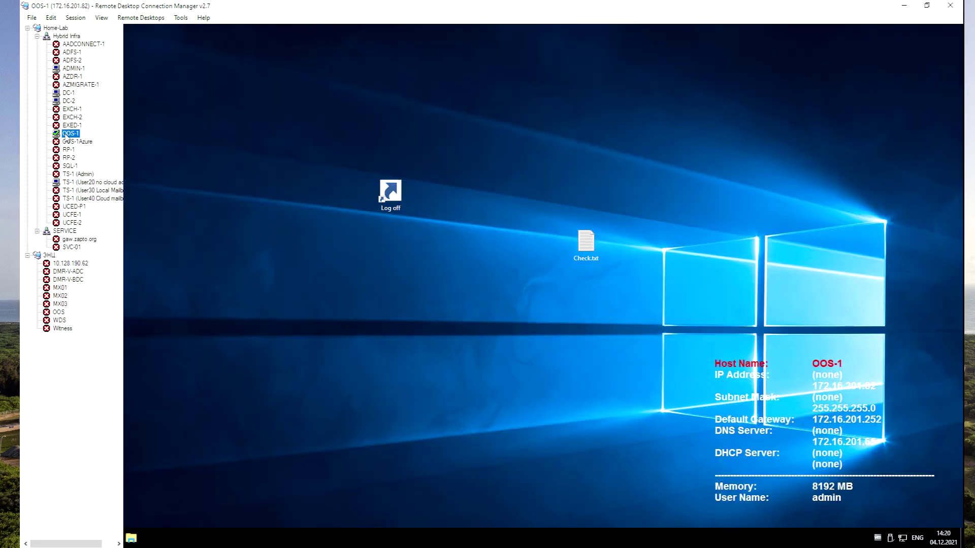